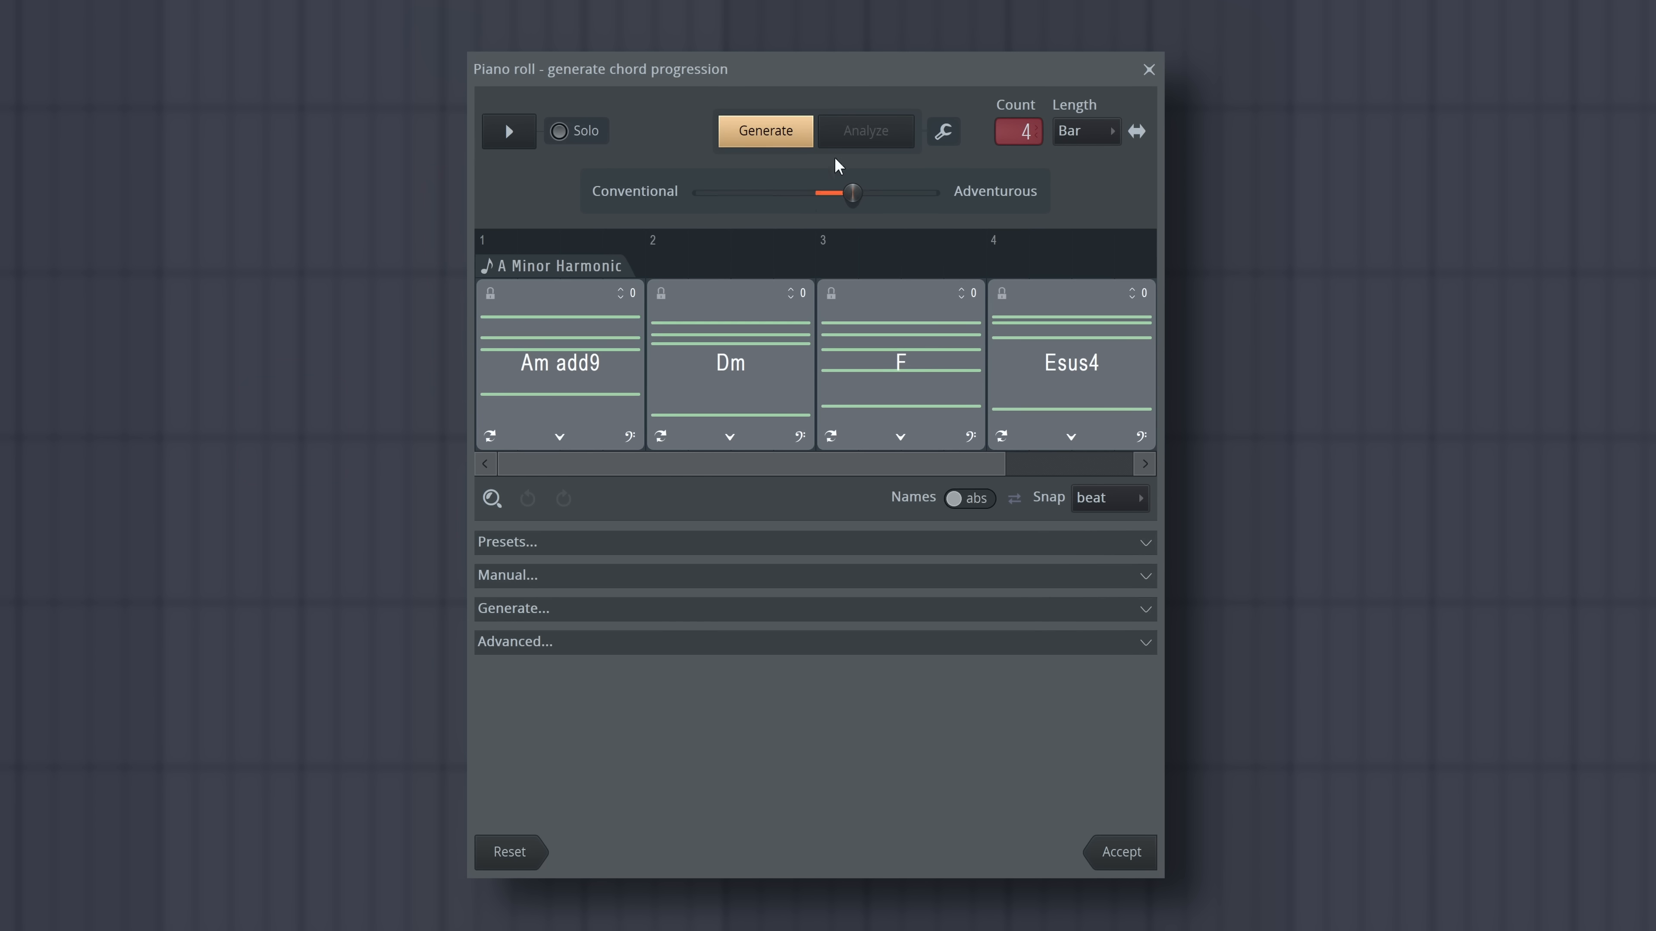
Generate a new four-chord progression in A Minor Harmonic and swap the third chord for one of its alternatives
click(791, 134)
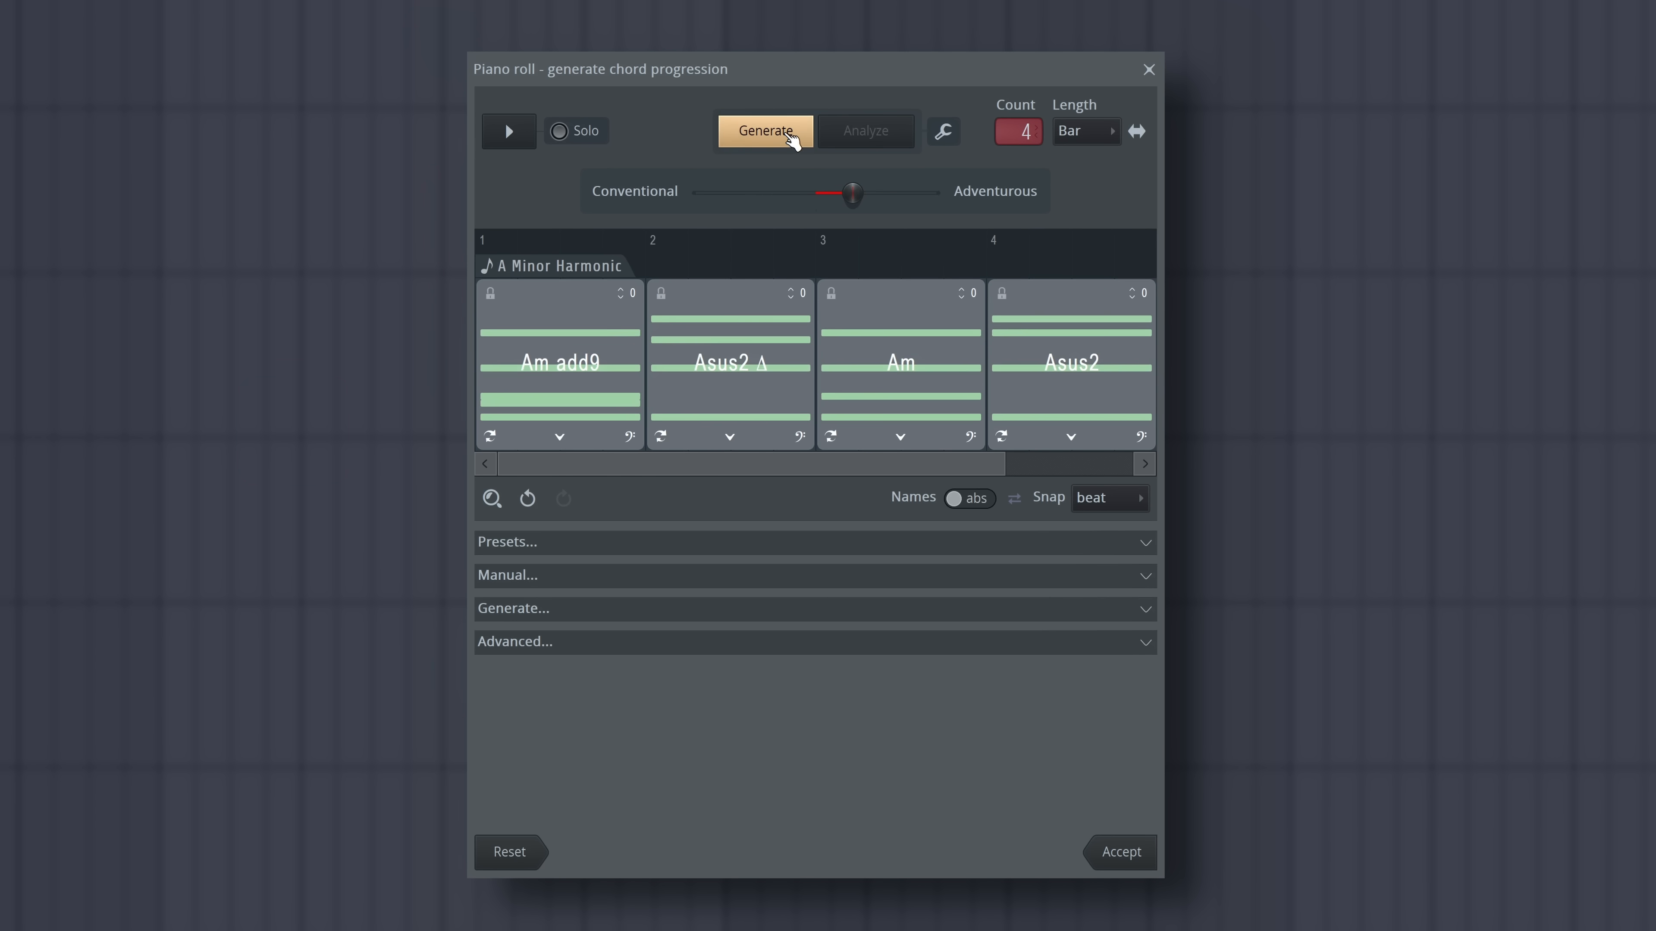
click(901, 437)
click(907, 503)
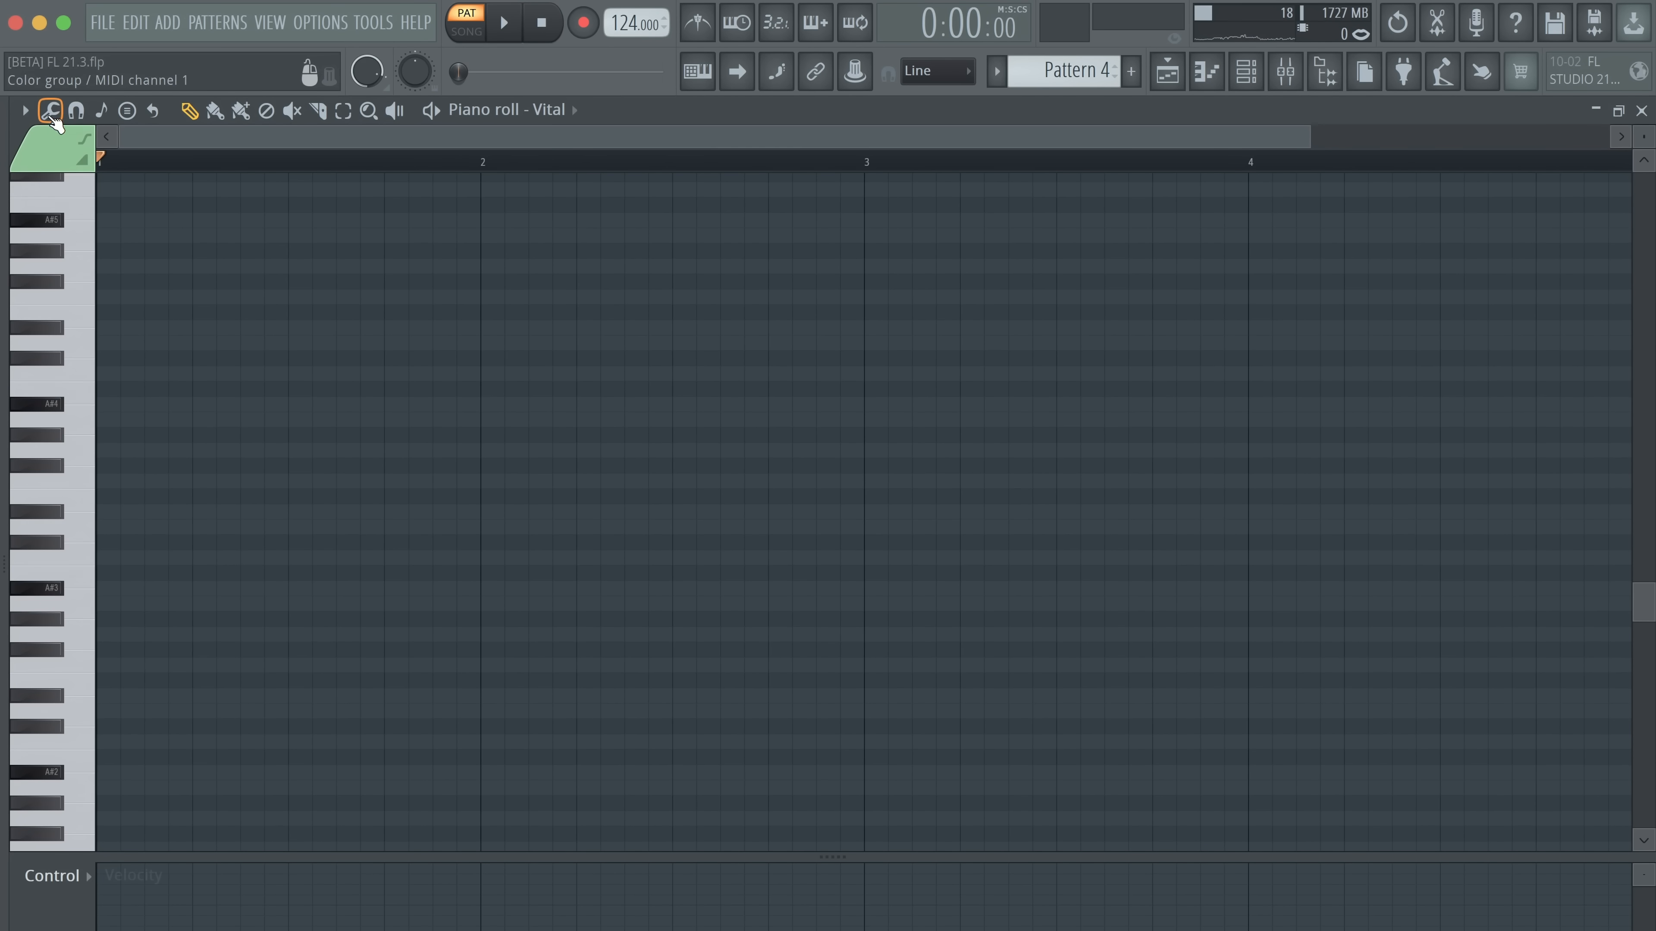
Open the chord progression generator on the empty piano roll and generate several new four-chord progressions
click(51, 111)
click(112, 188)
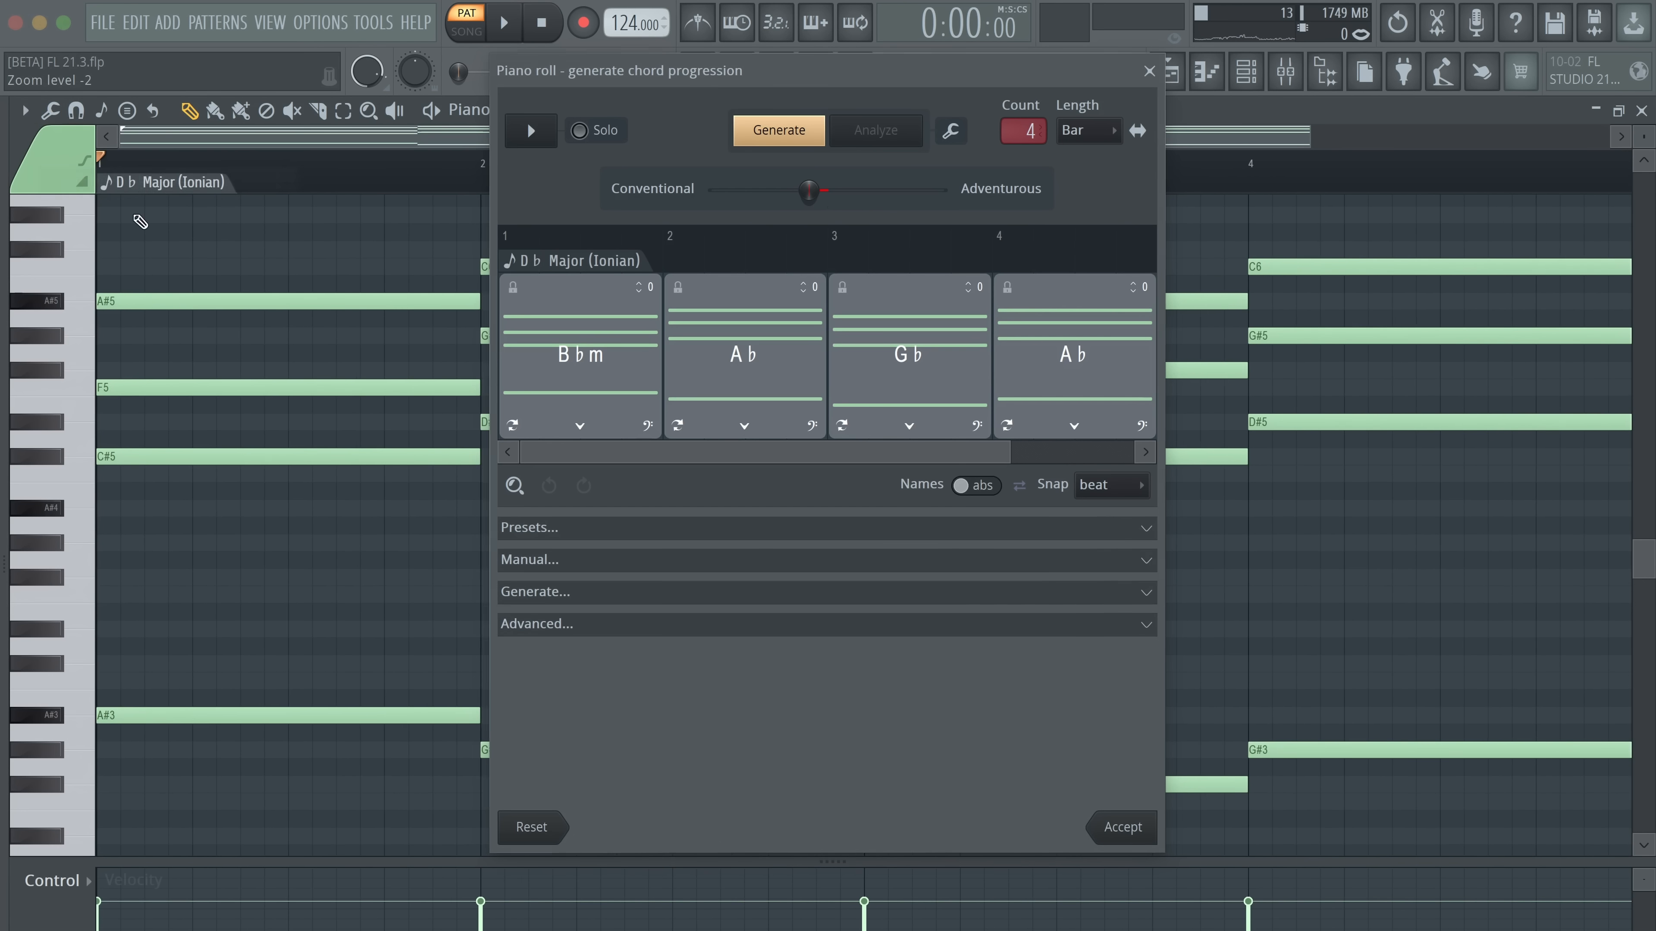
click(793, 144)
click(791, 145)
click(790, 146)
click(788, 147)
click(787, 148)
click(786, 149)
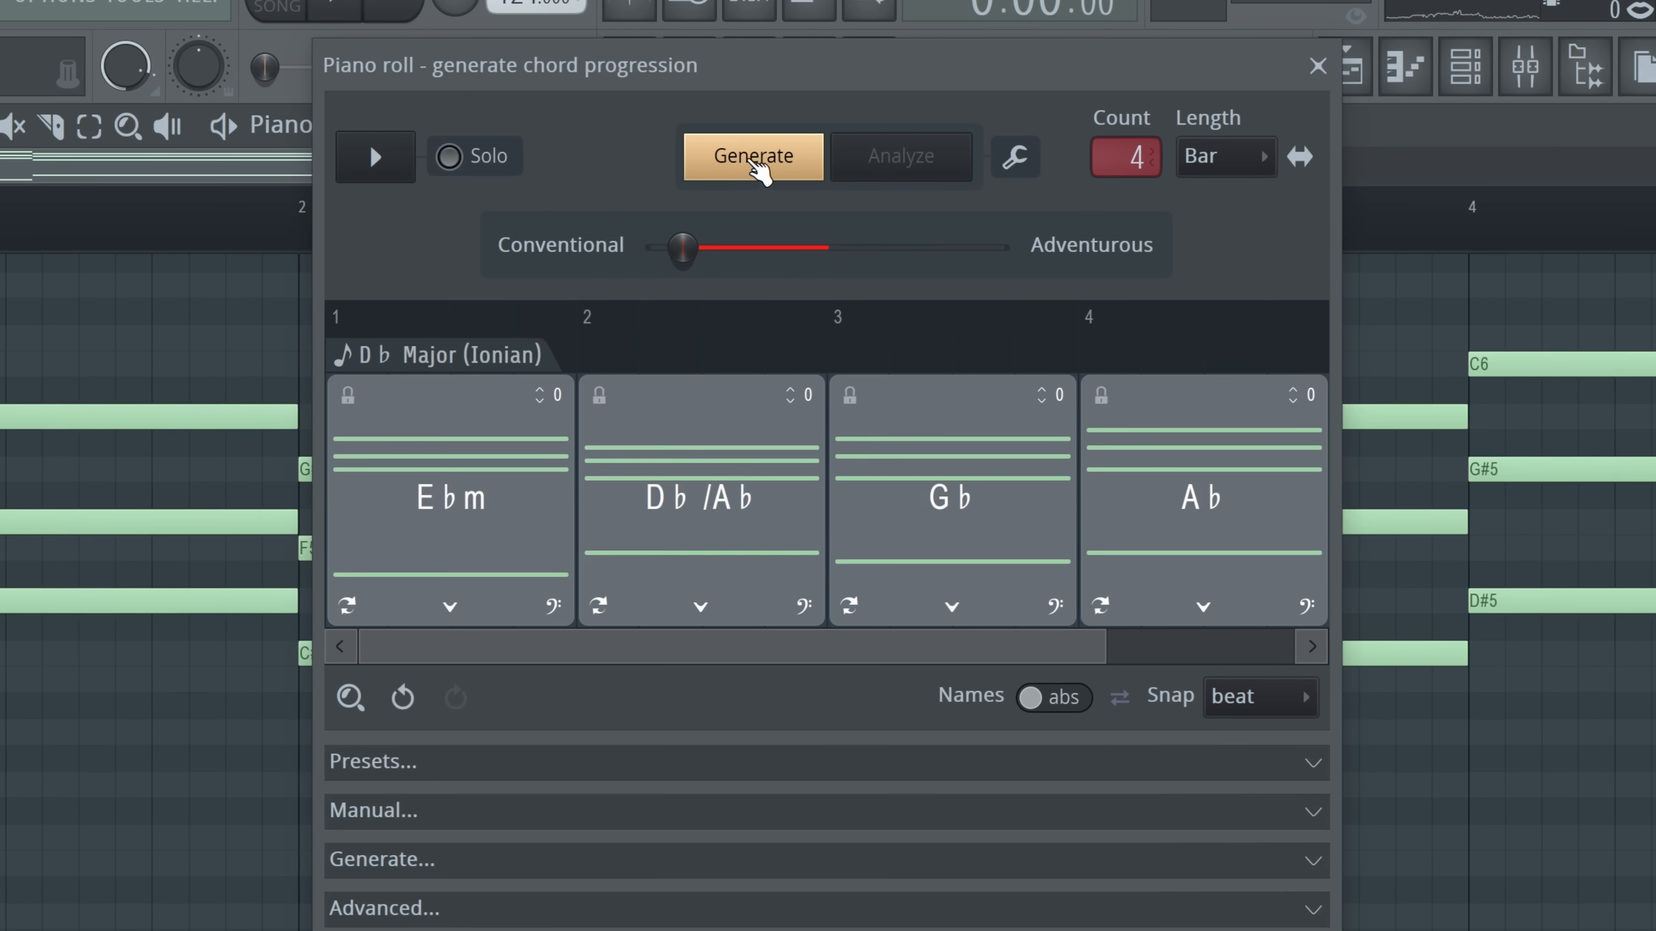
Generate progressions with the style bias near Conventional, and again with it moved close to Adventurous
click(758, 168)
click(760, 157)
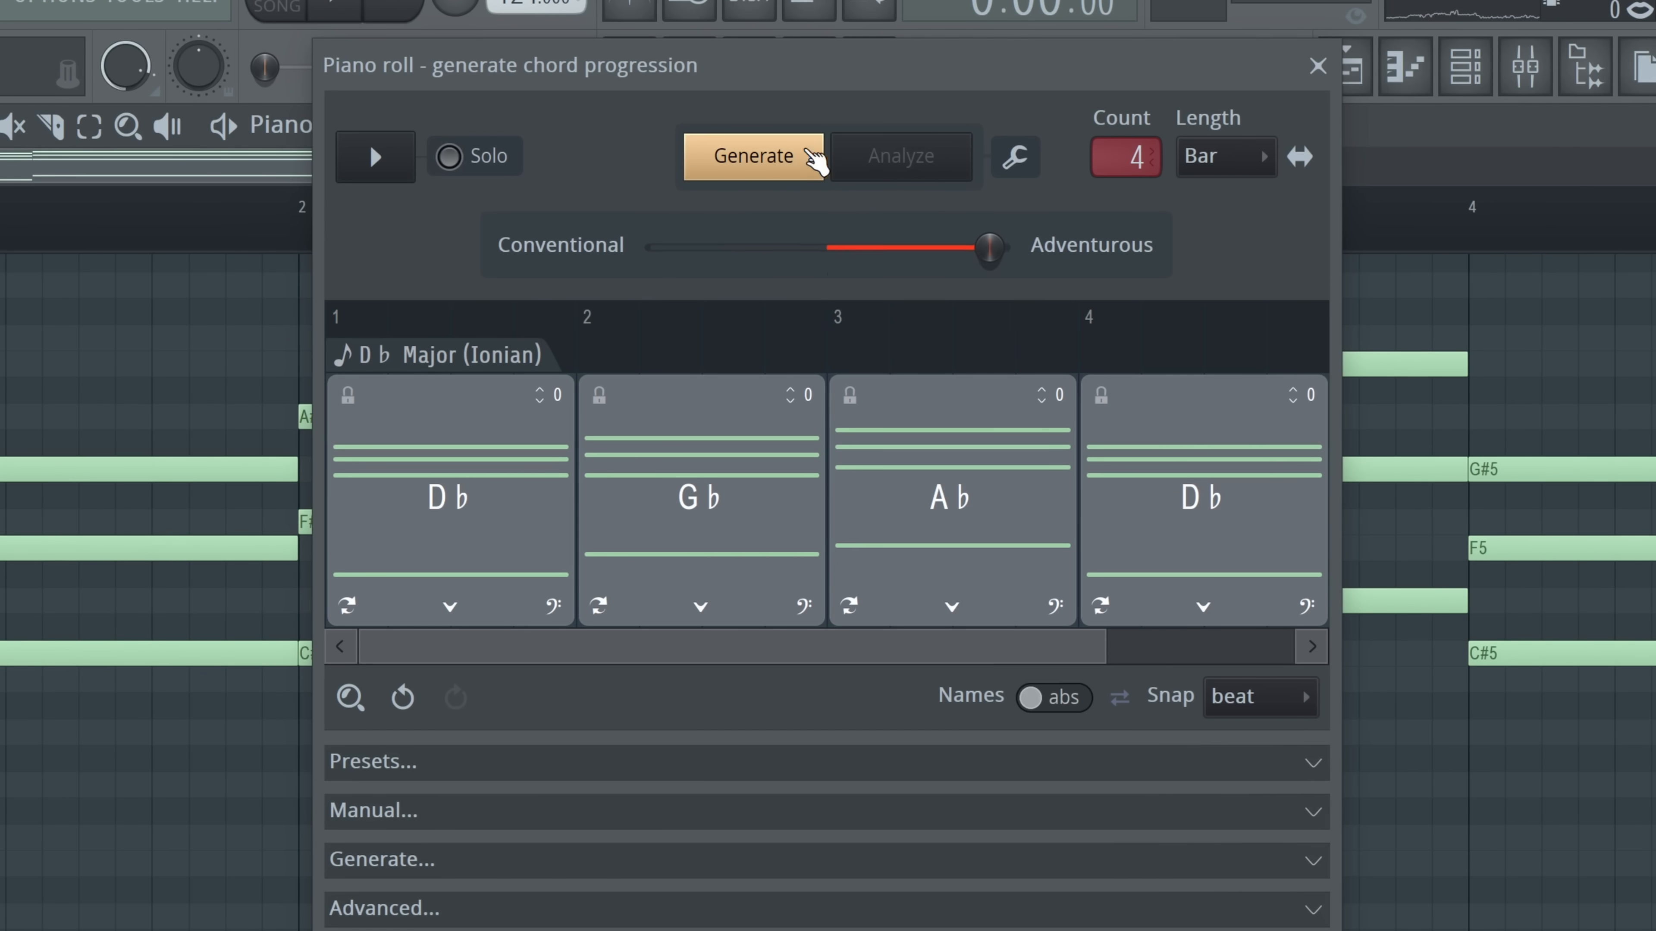
click(790, 163)
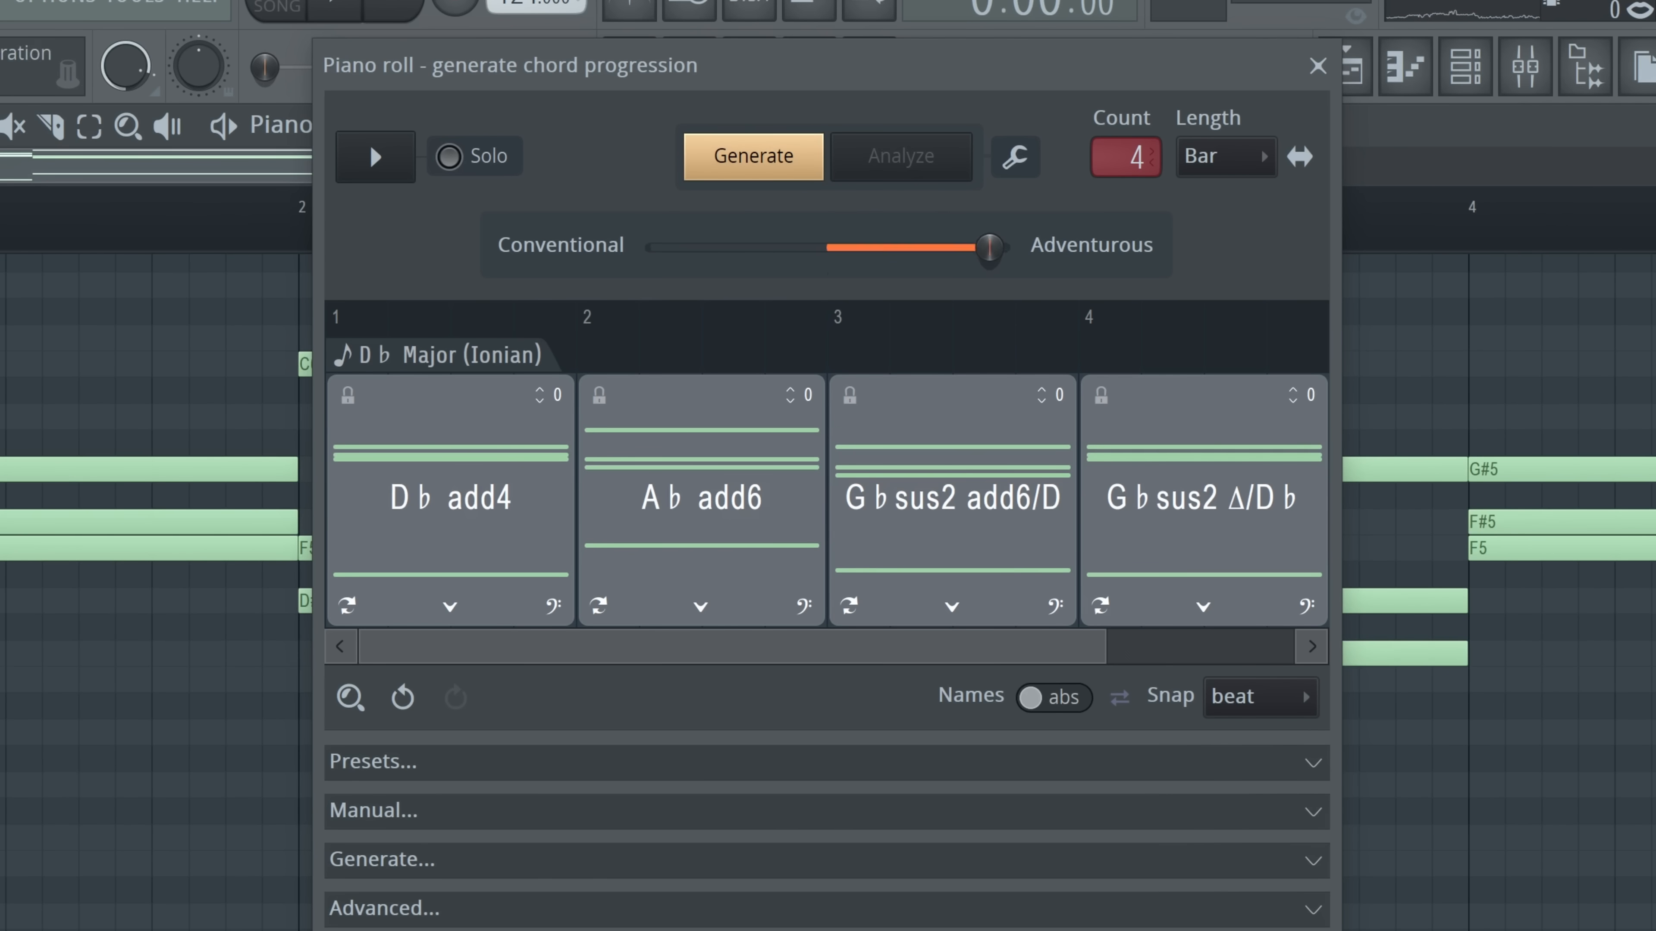
click(807, 177)
click(780, 163)
Regenerate only the third chord and bring up its list of alternative chords
click(861, 608)
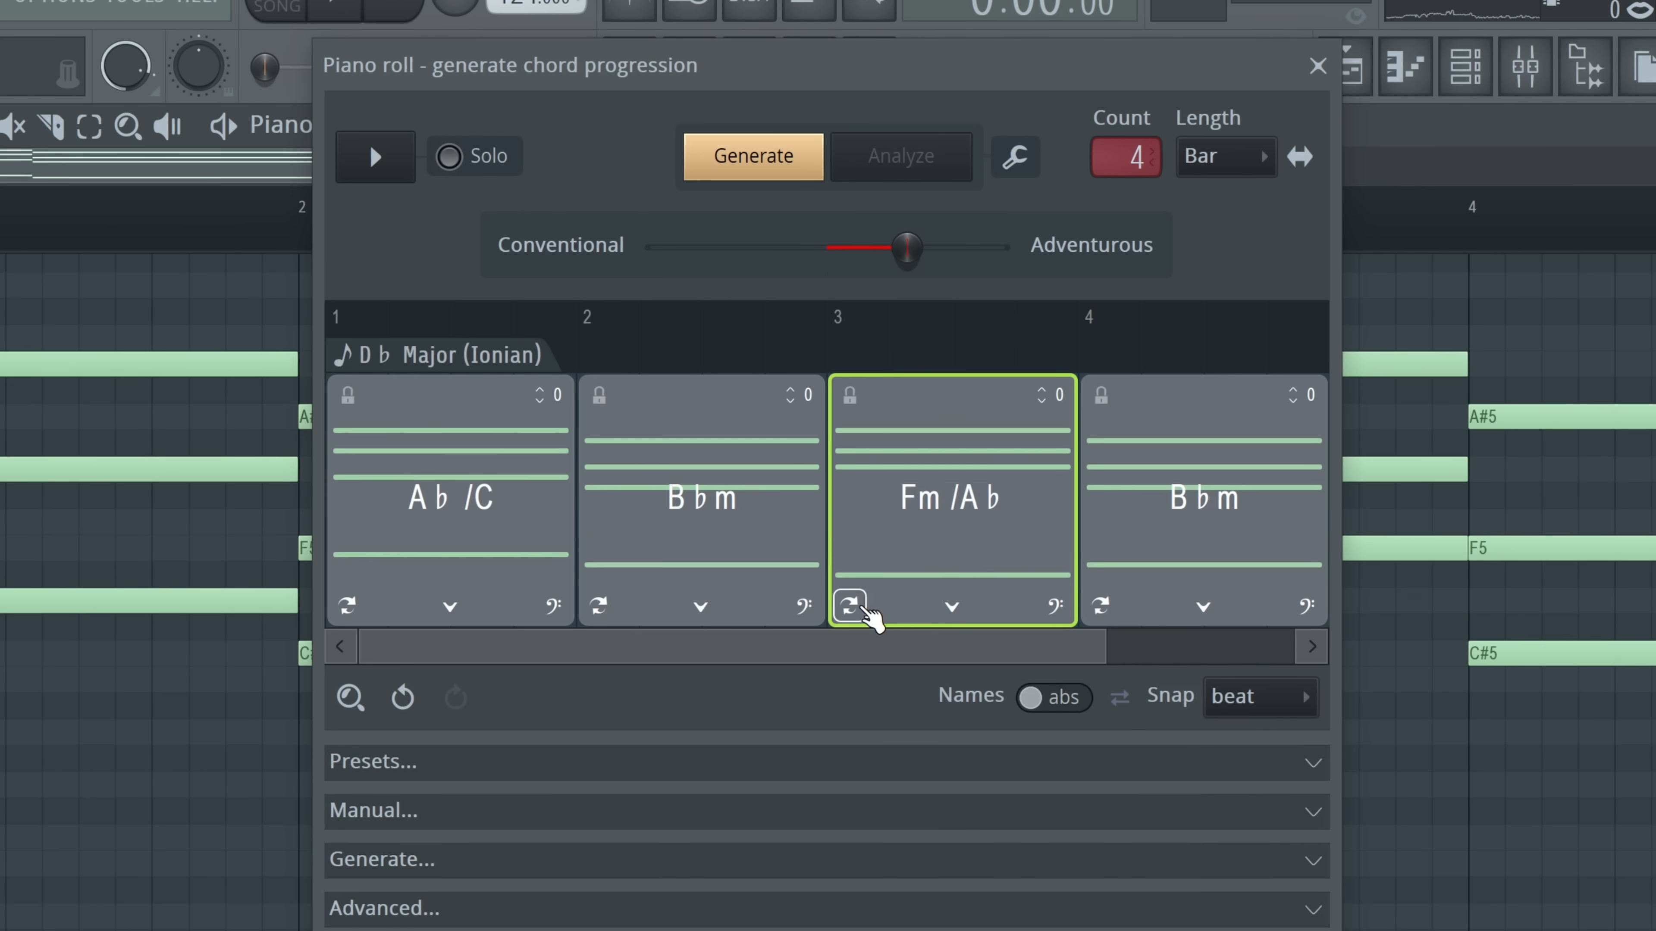
click(861, 608)
click(953, 610)
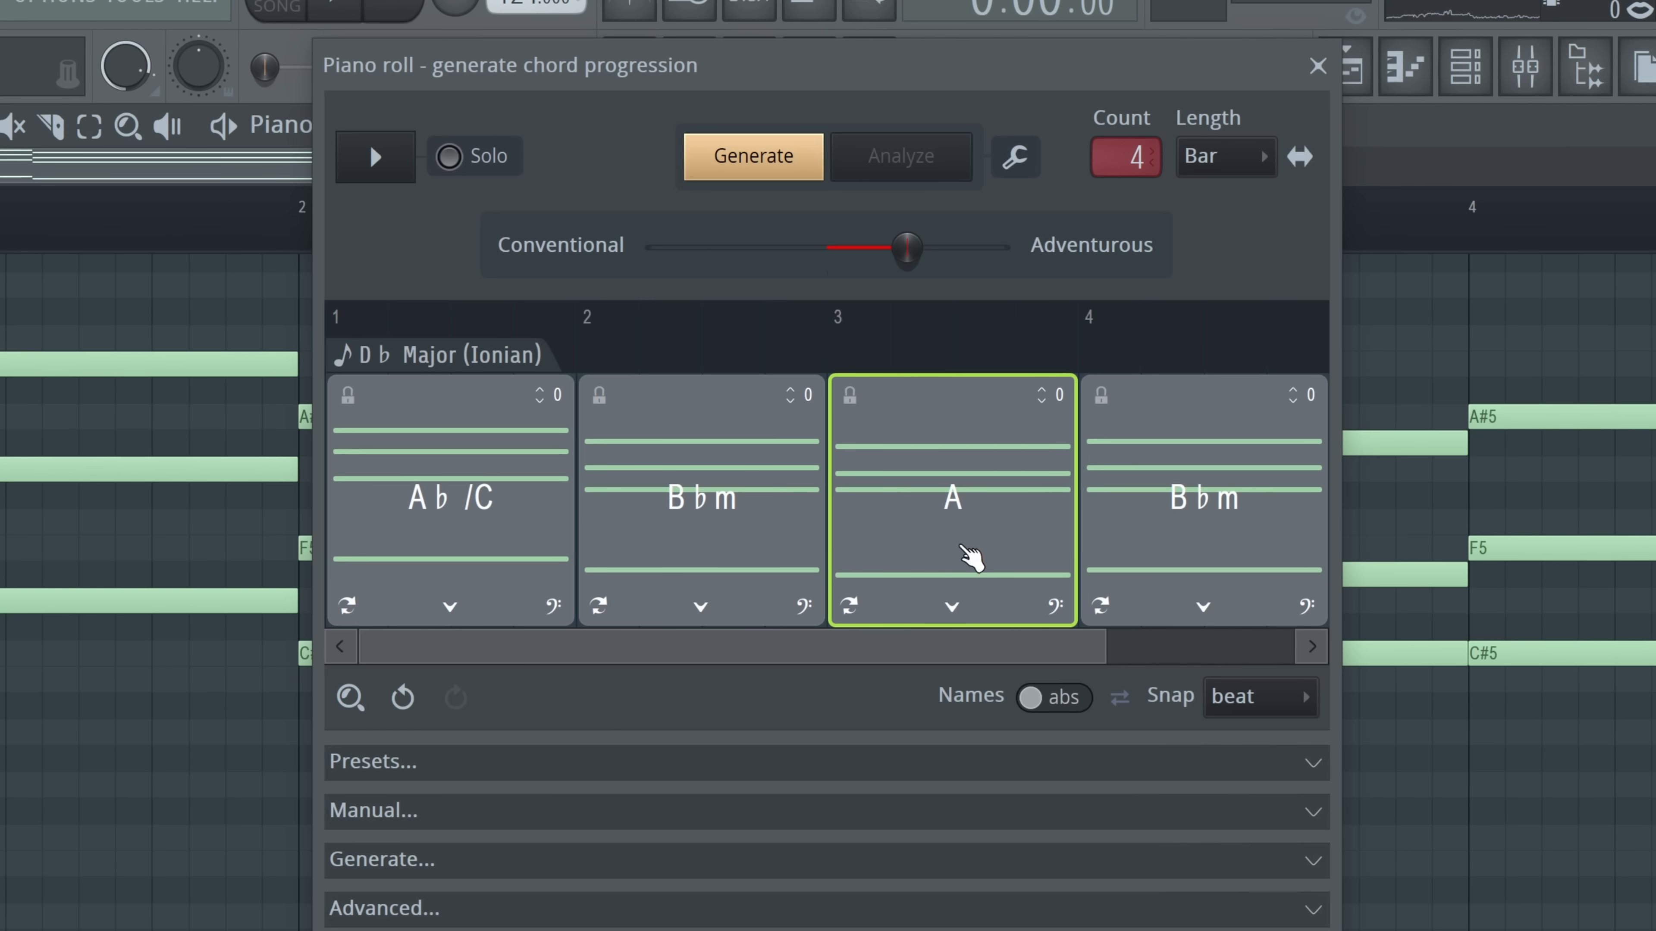
Try rearranging the third chord into the second slot and shortening the second chord, and collapse the Generate settings
drag(983, 558, 625, 551)
drag(823, 521, 764, 522)
right_click(902, 506)
click(1043, 708)
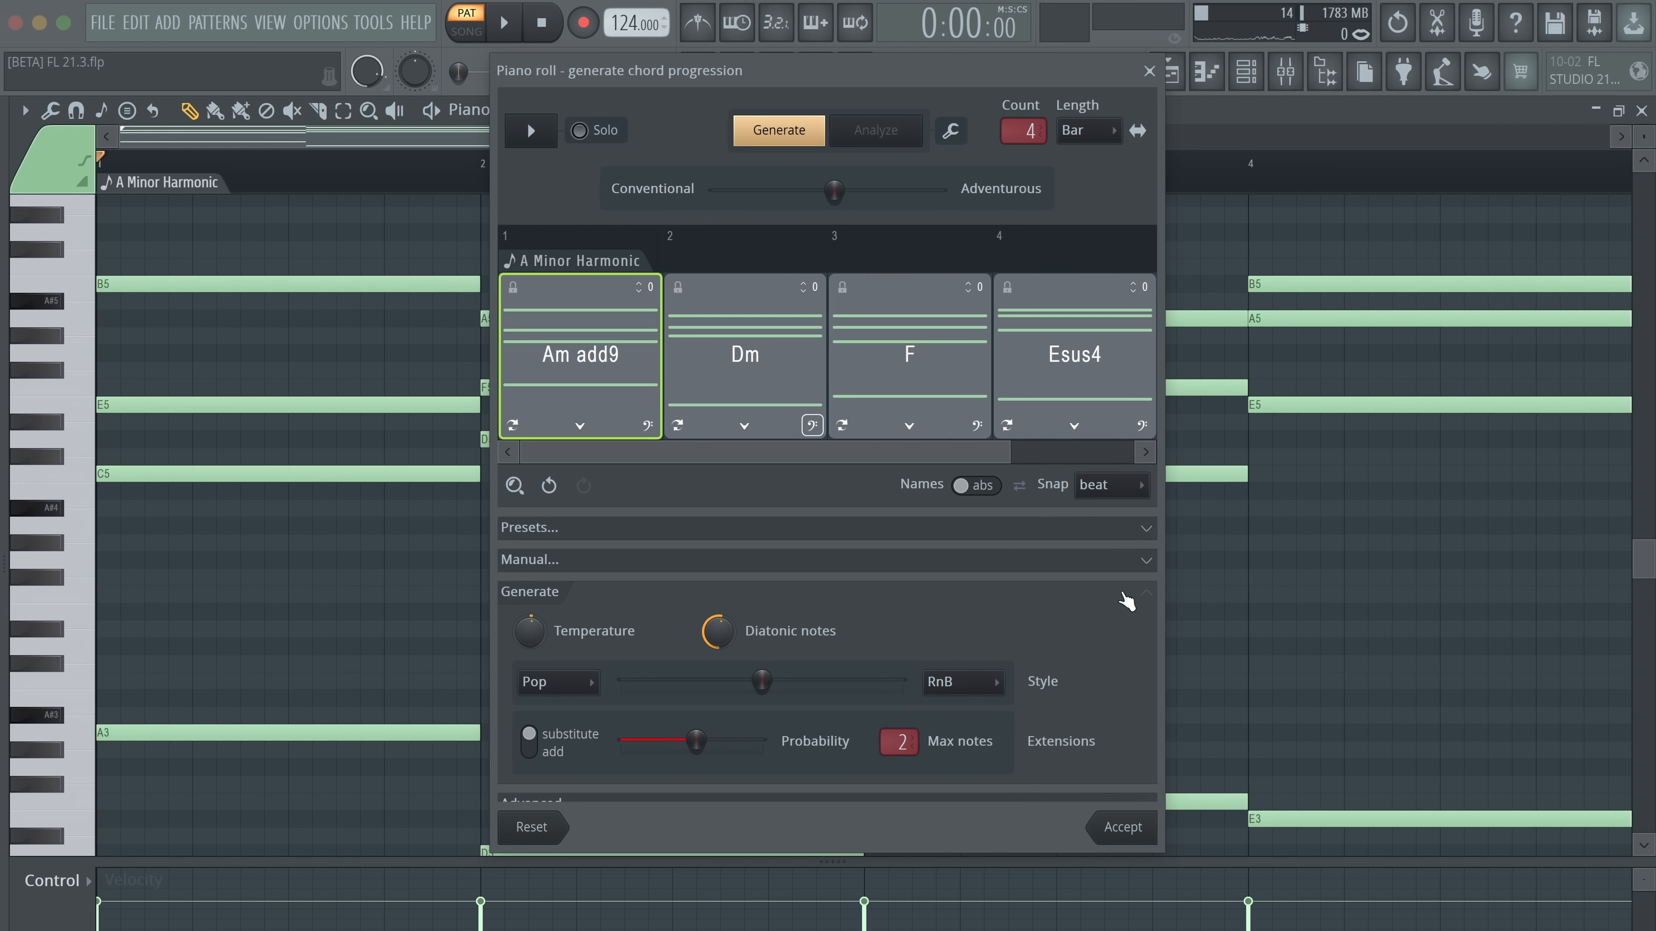
click(1119, 591)
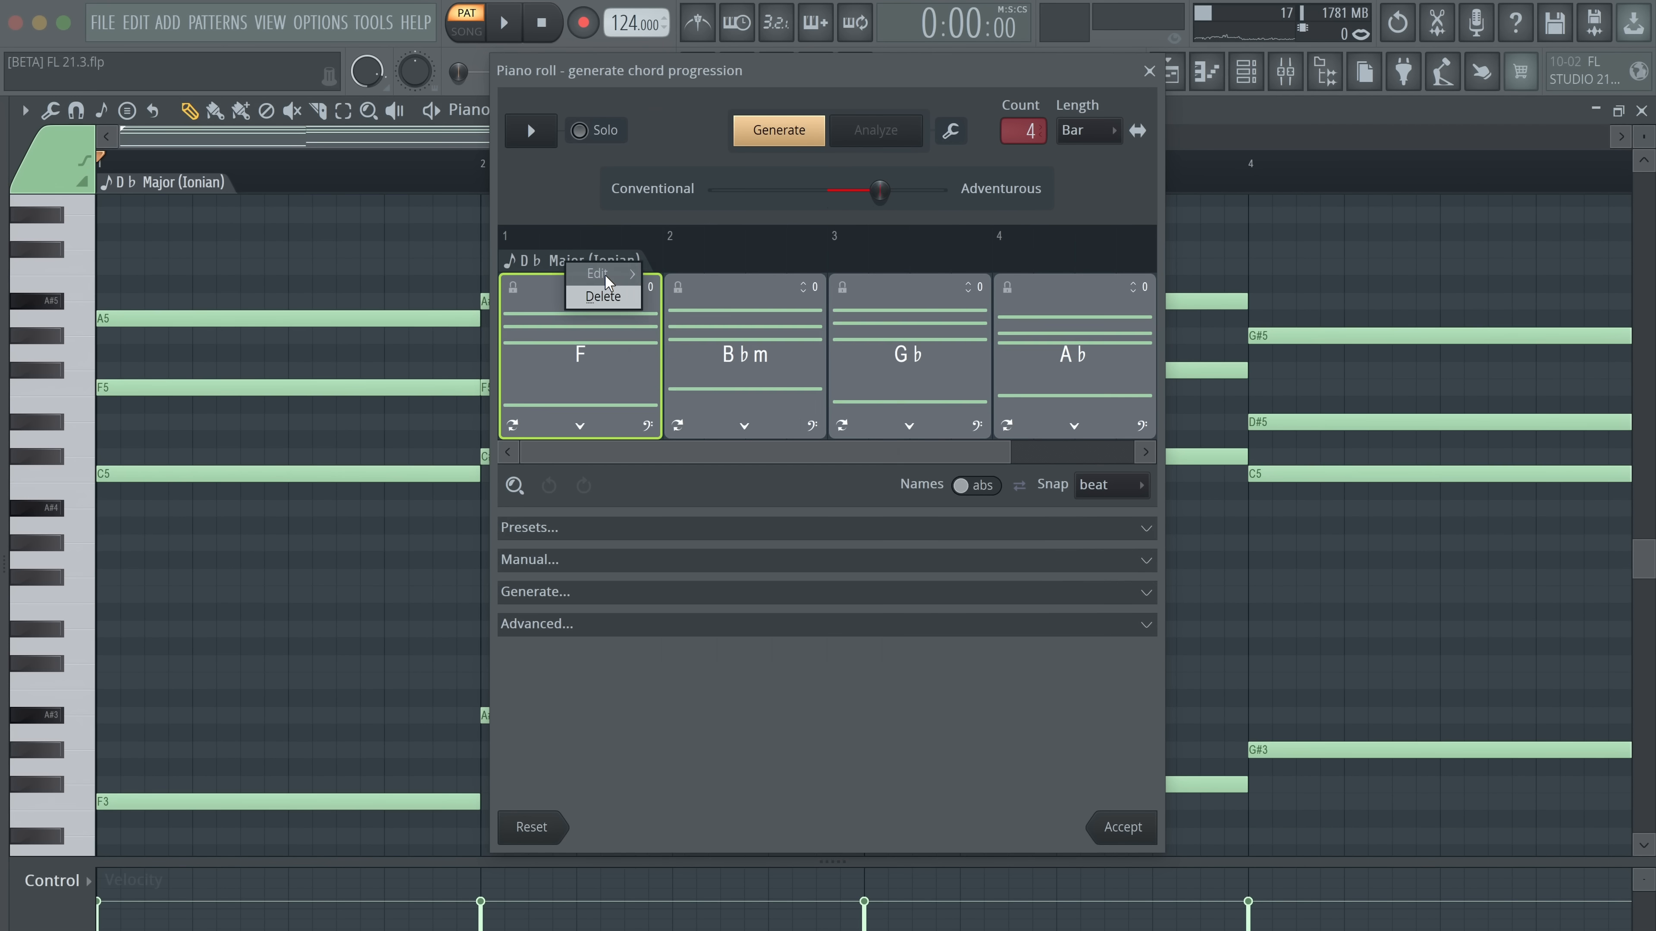
Change the progression's key to root note A with the Minor Harmonic scale
right_click(567, 262)
mouse_move(597, 274)
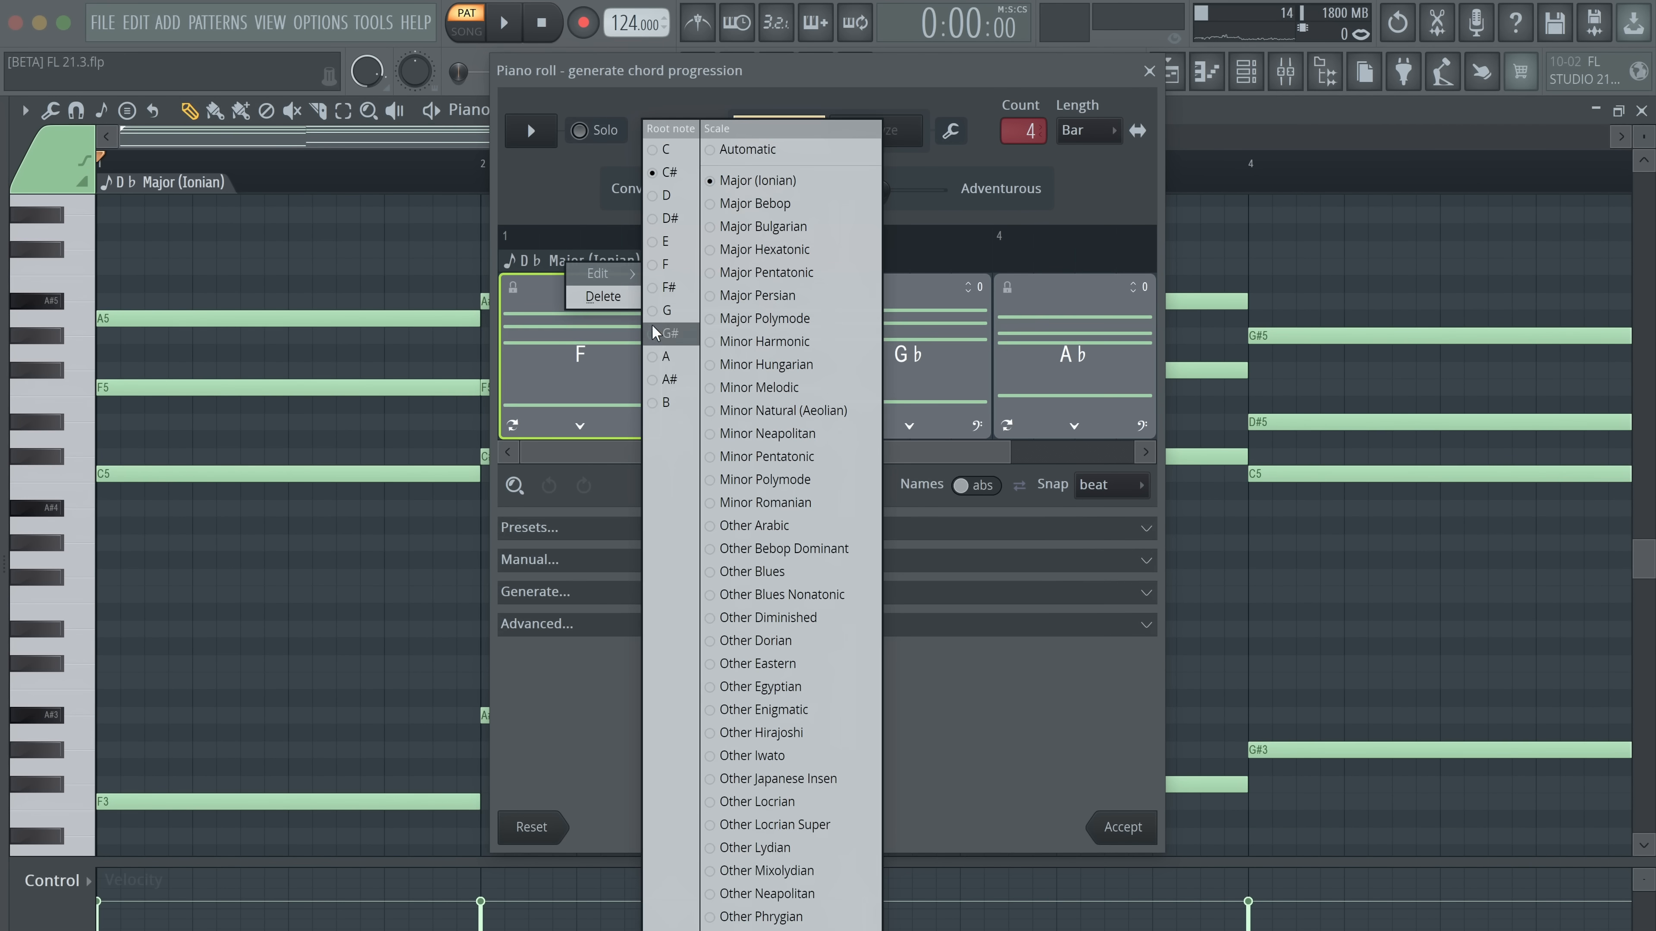
click(661, 357)
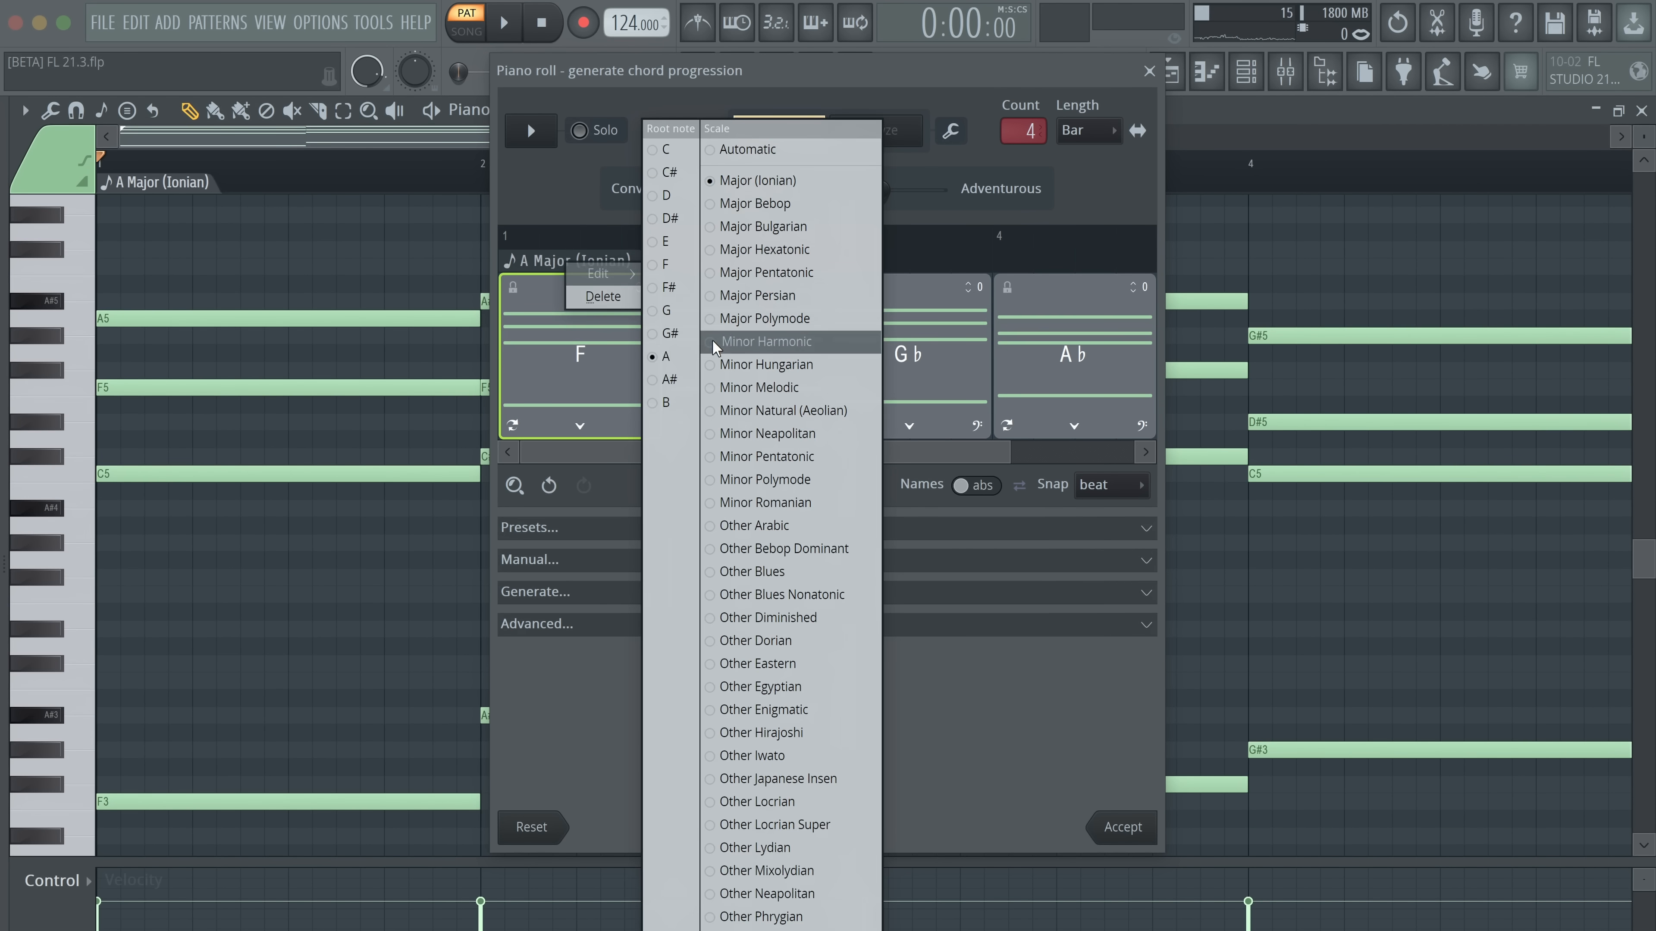
click(724, 342)
Replace the first chord with the alternative Am add9 and the second chord with Dm, previewing playback in between
click(494, 545)
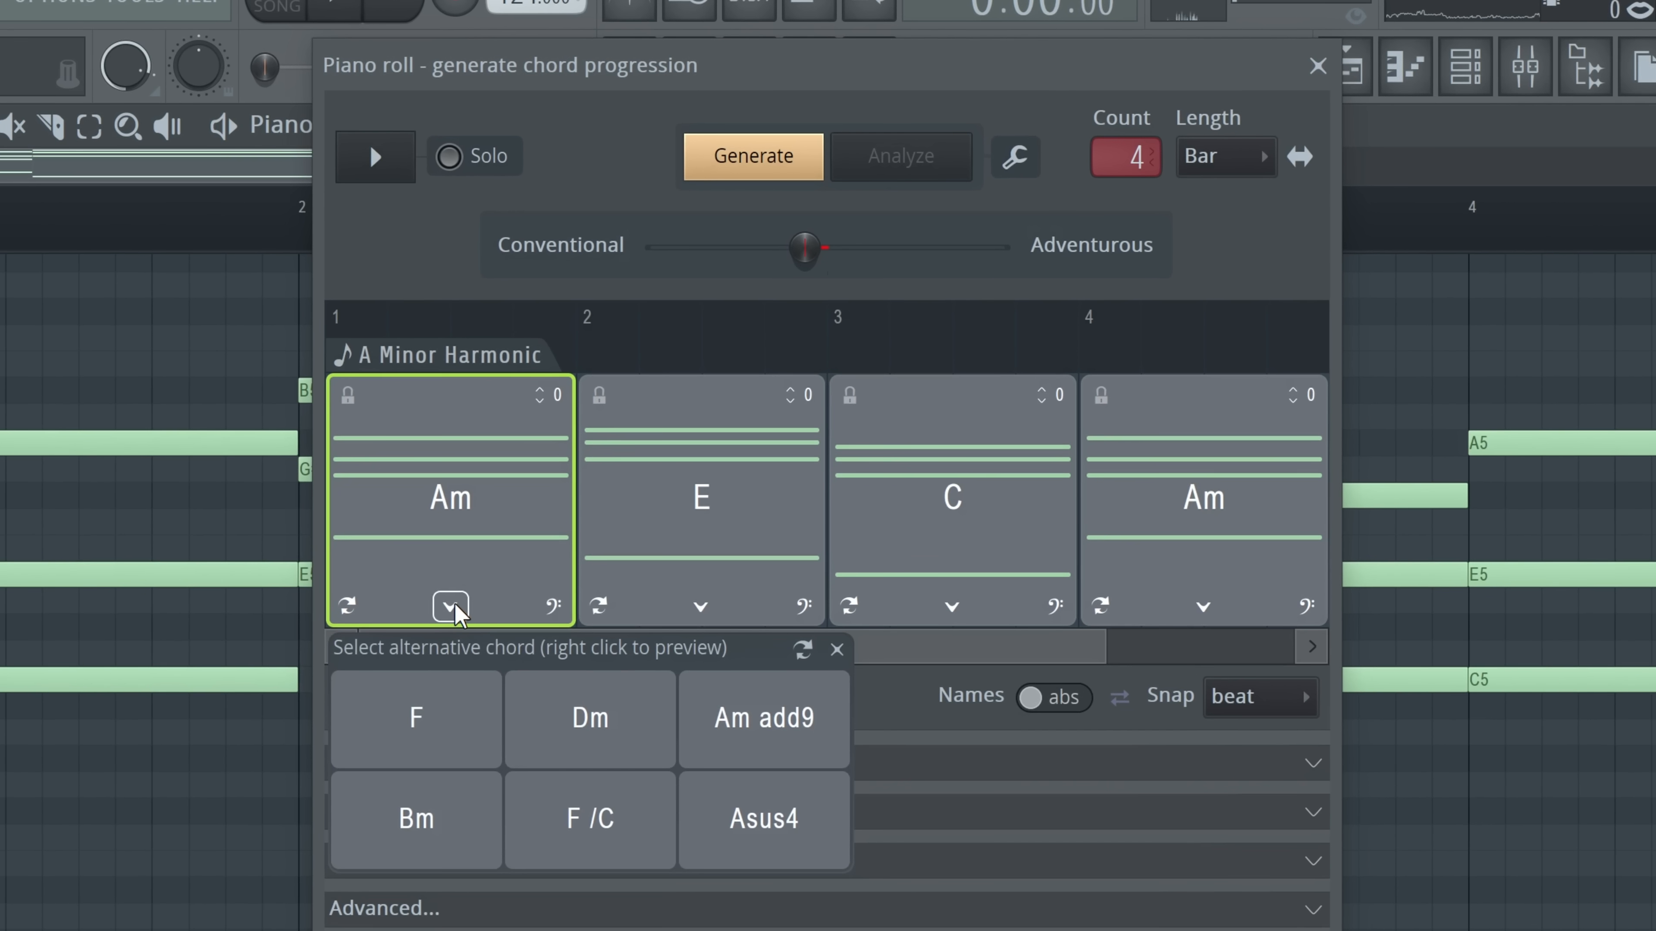
click(765, 547)
key(space)
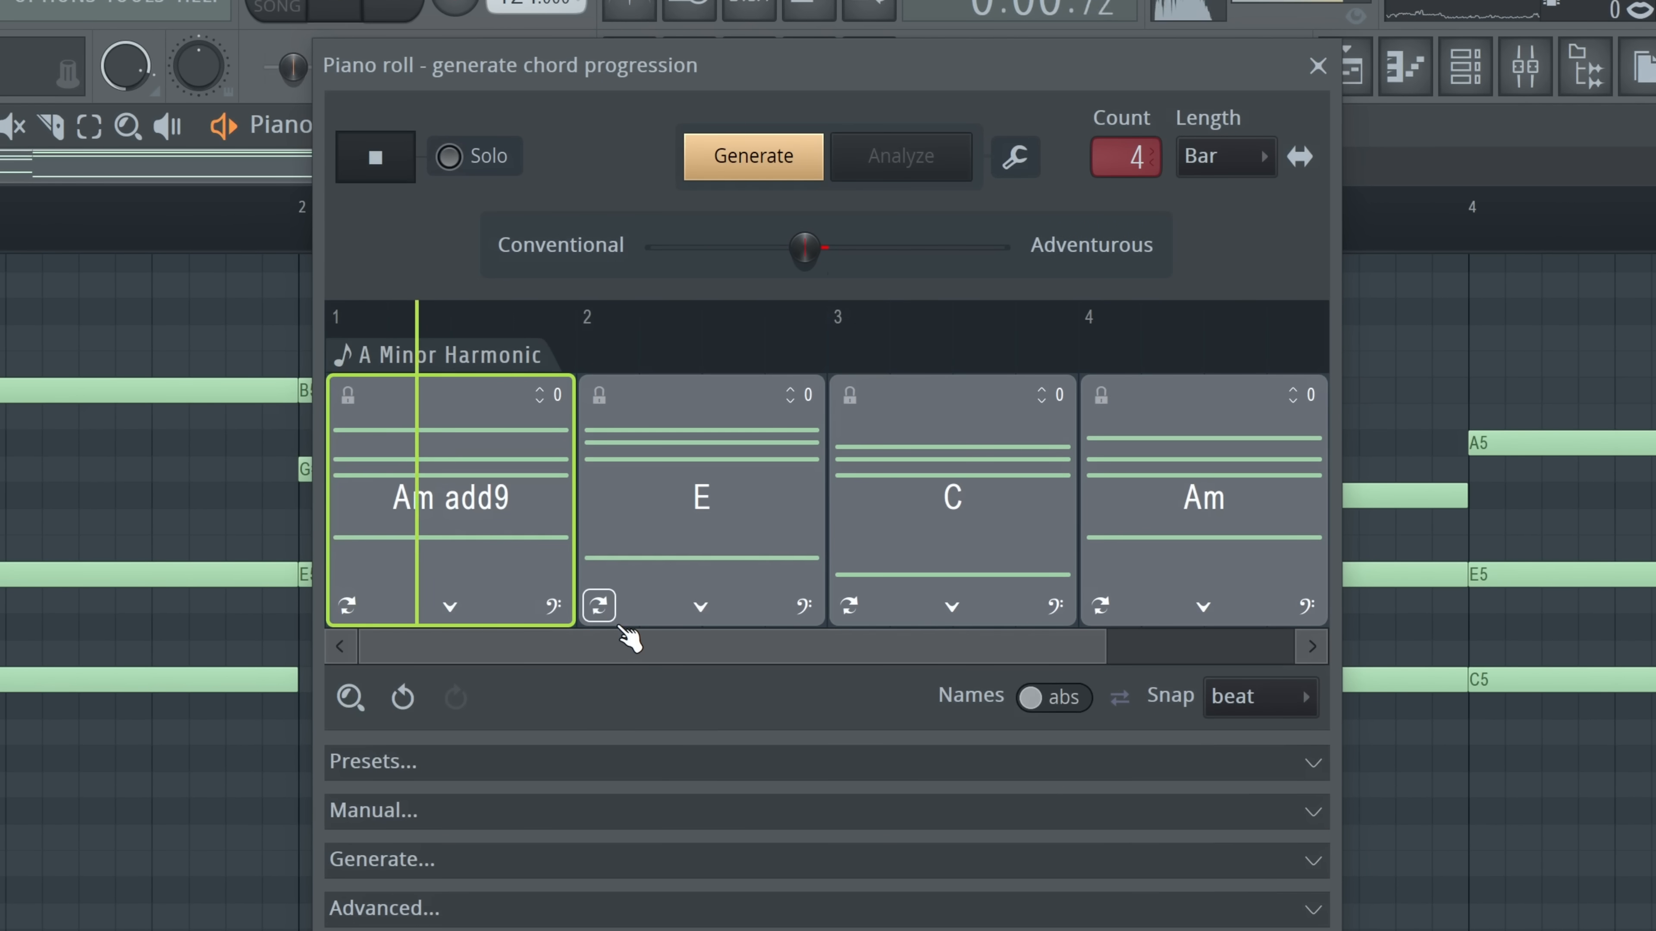
click(701, 607)
click(702, 840)
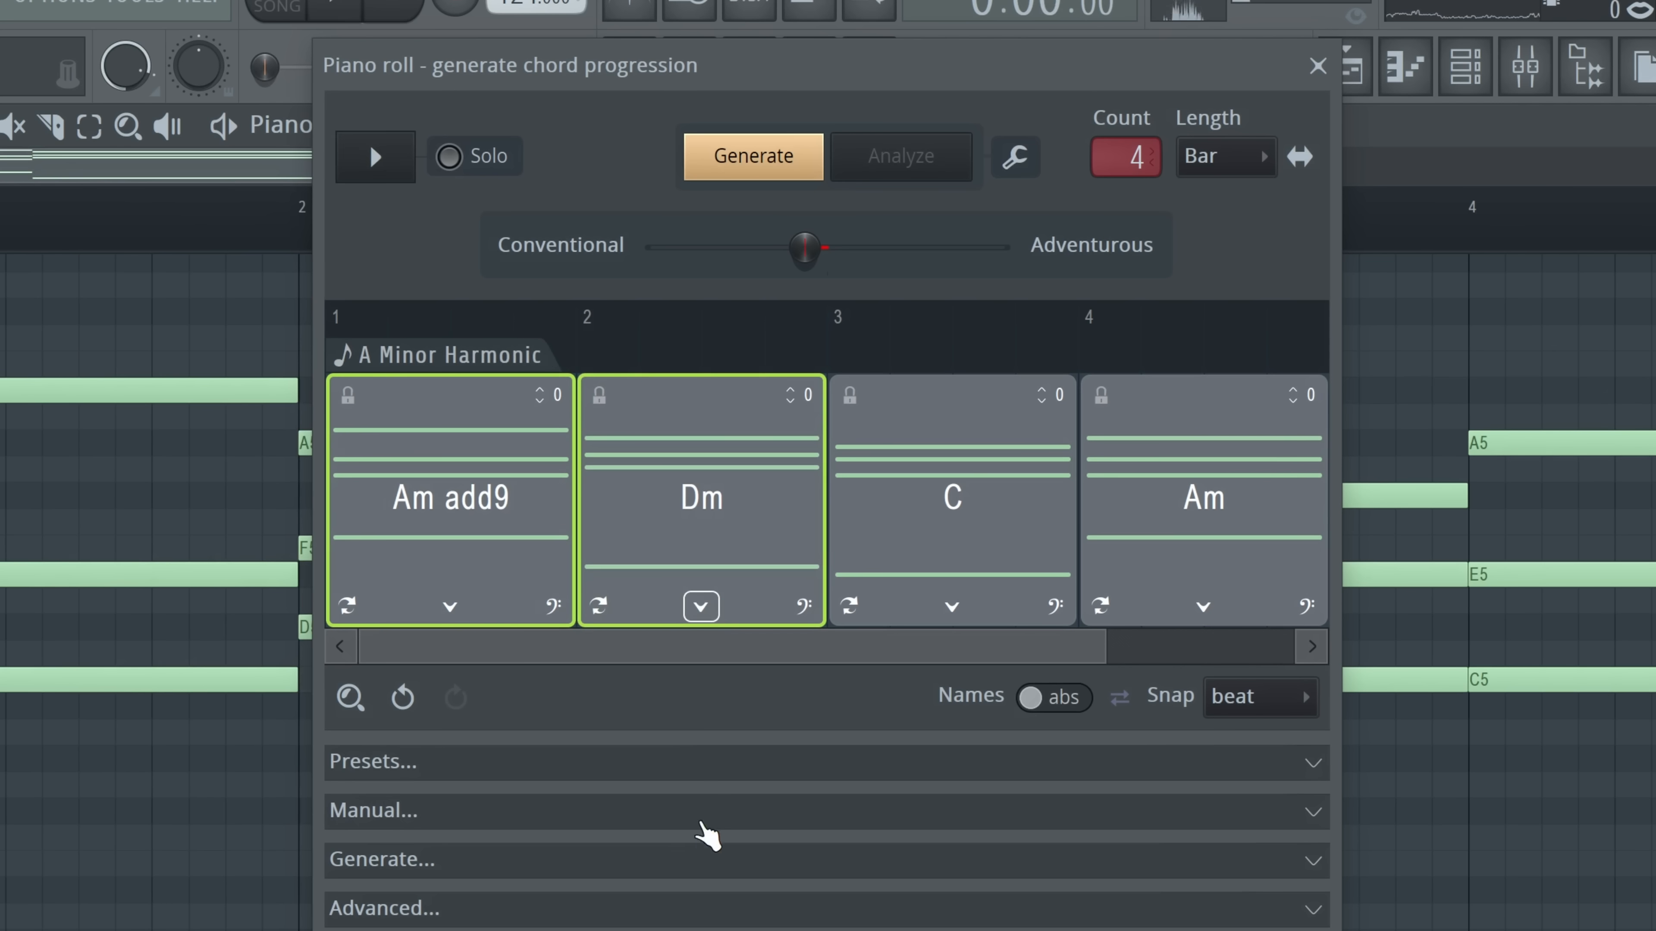
Lock the first two chords and regenerate the rest, locking the third chord at F before regenerating the fourth
click(391, 414)
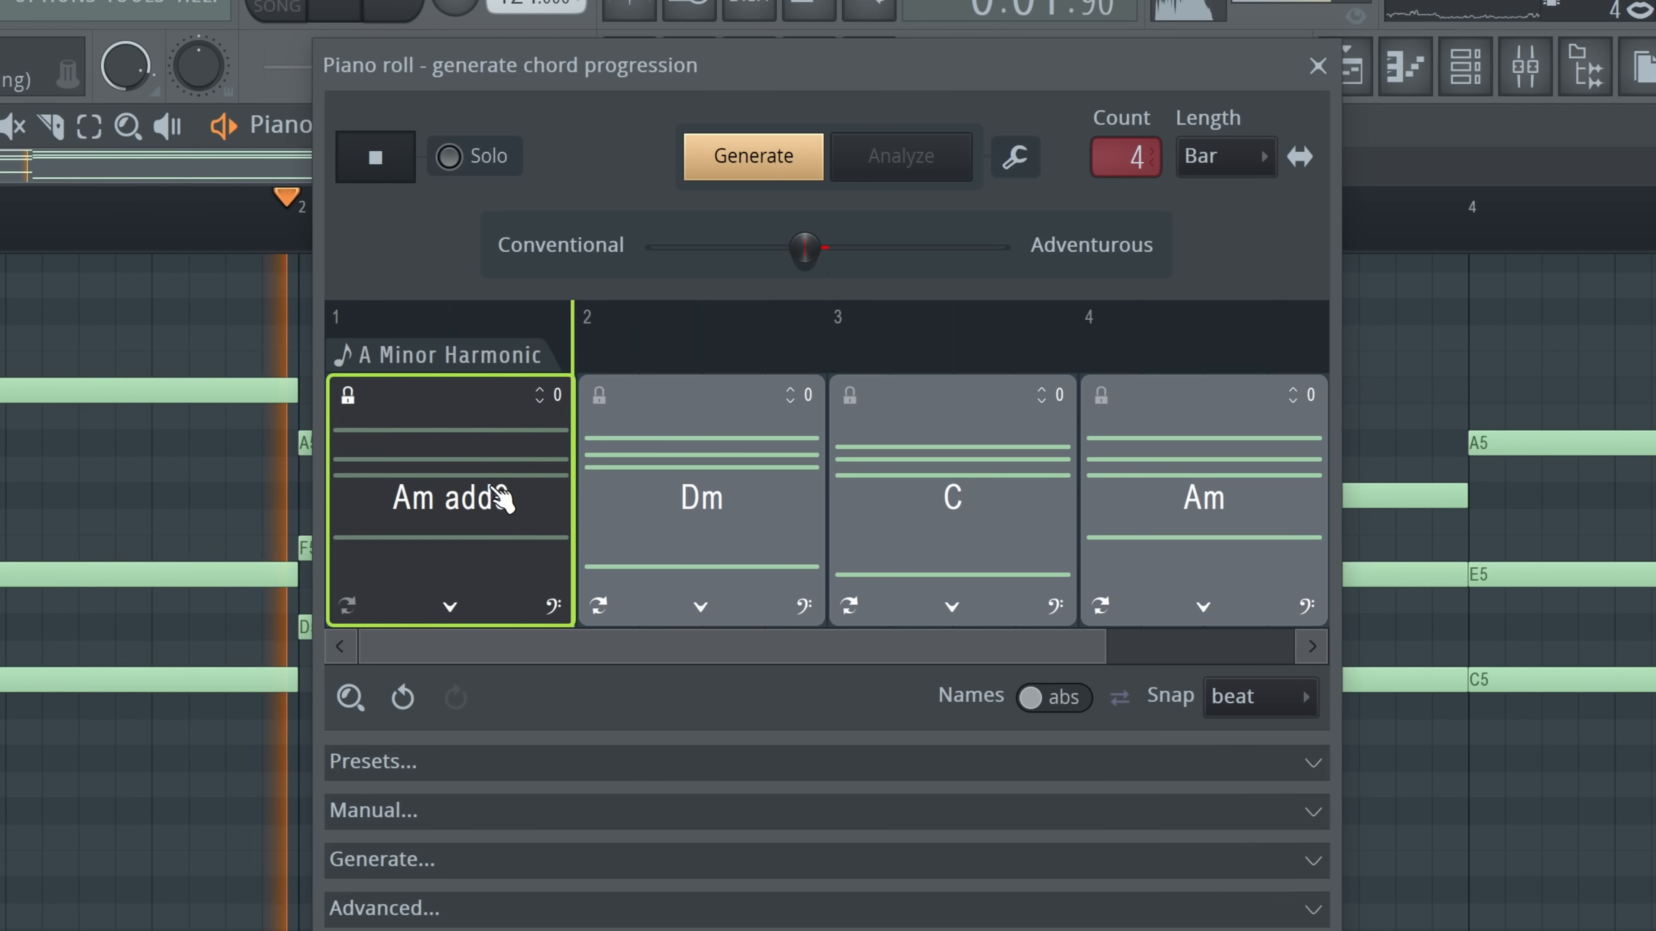
click(594, 416)
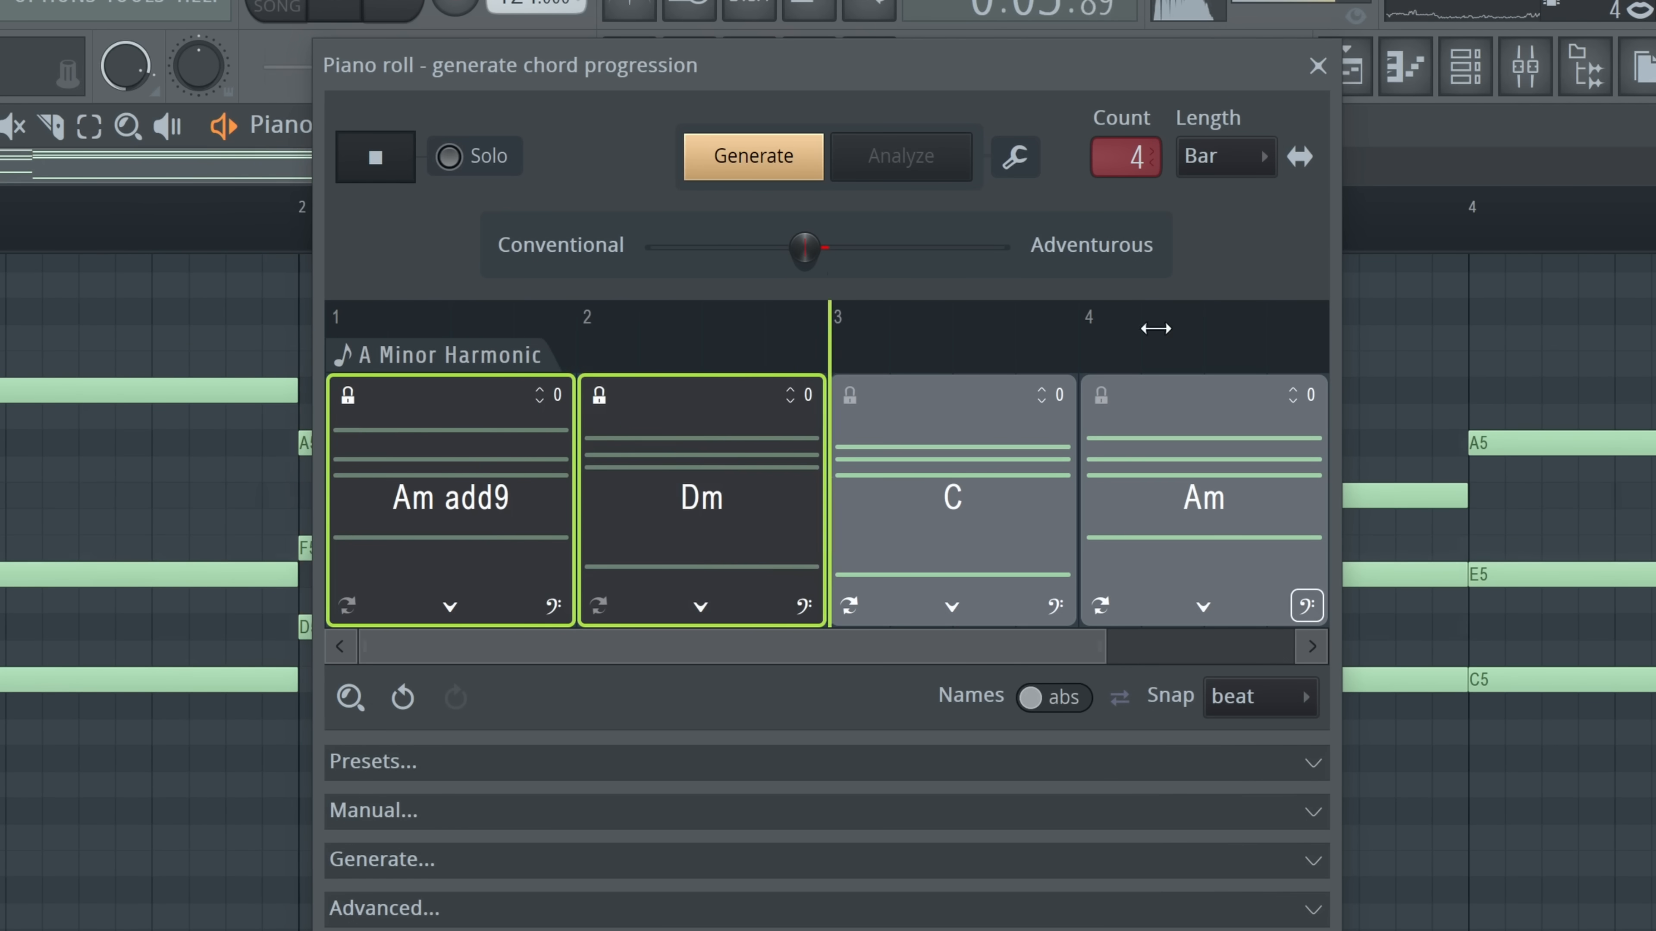
click(753, 156)
click(851, 397)
click(794, 171)
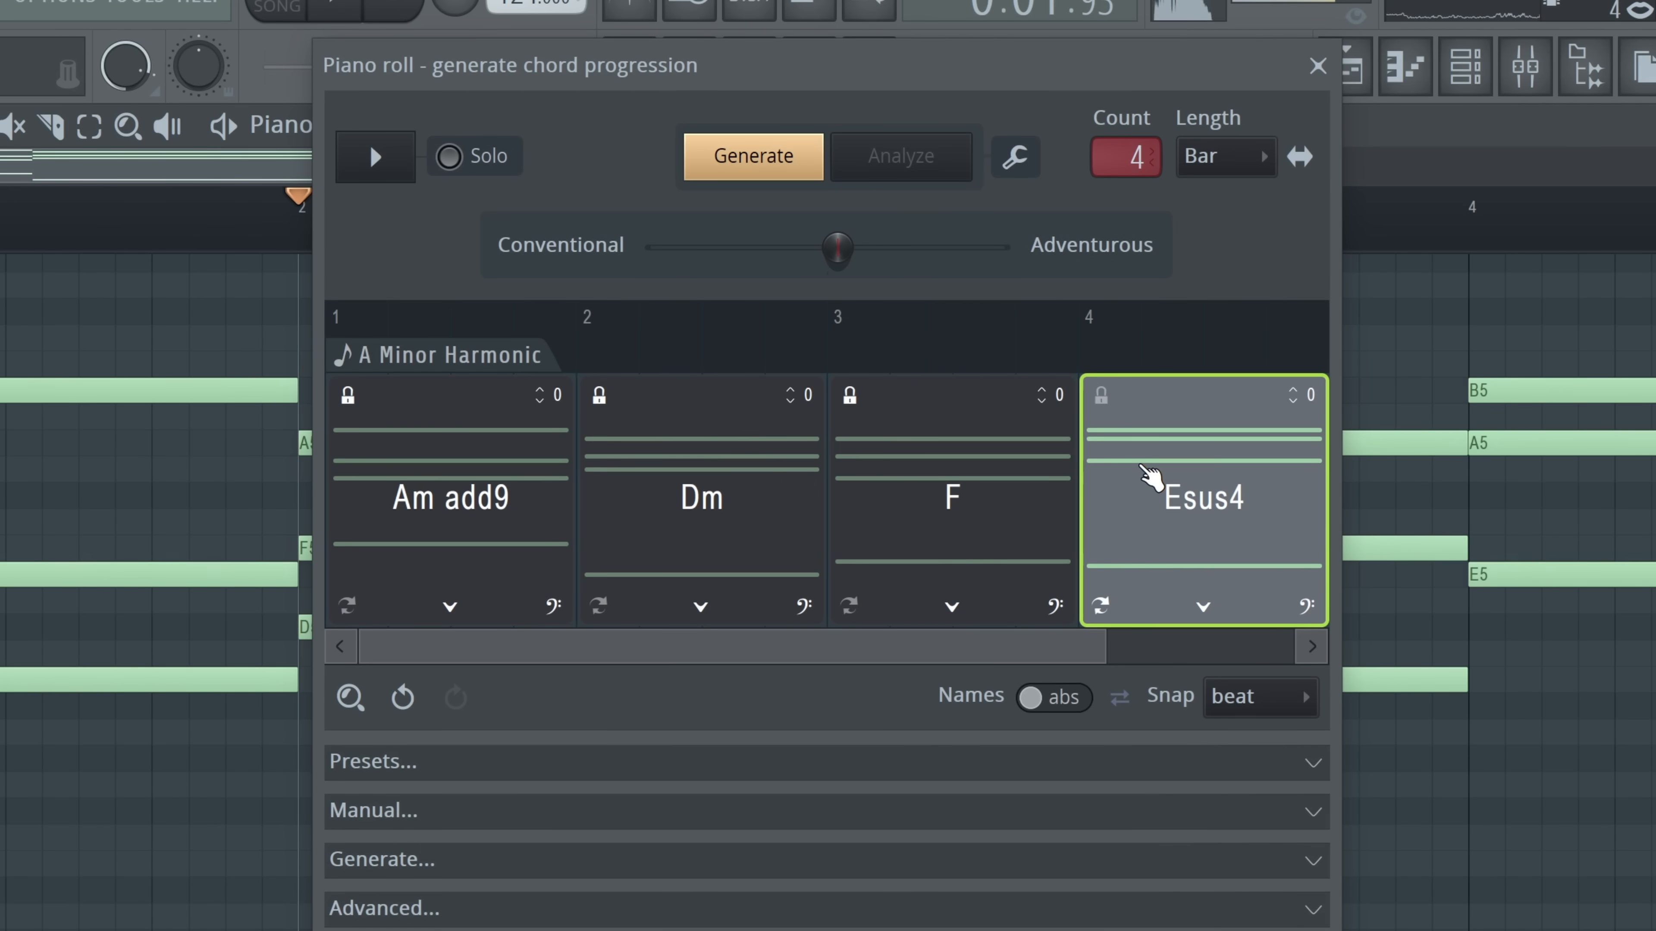
Play the full progression and unlock the first three chords
click(374, 157)
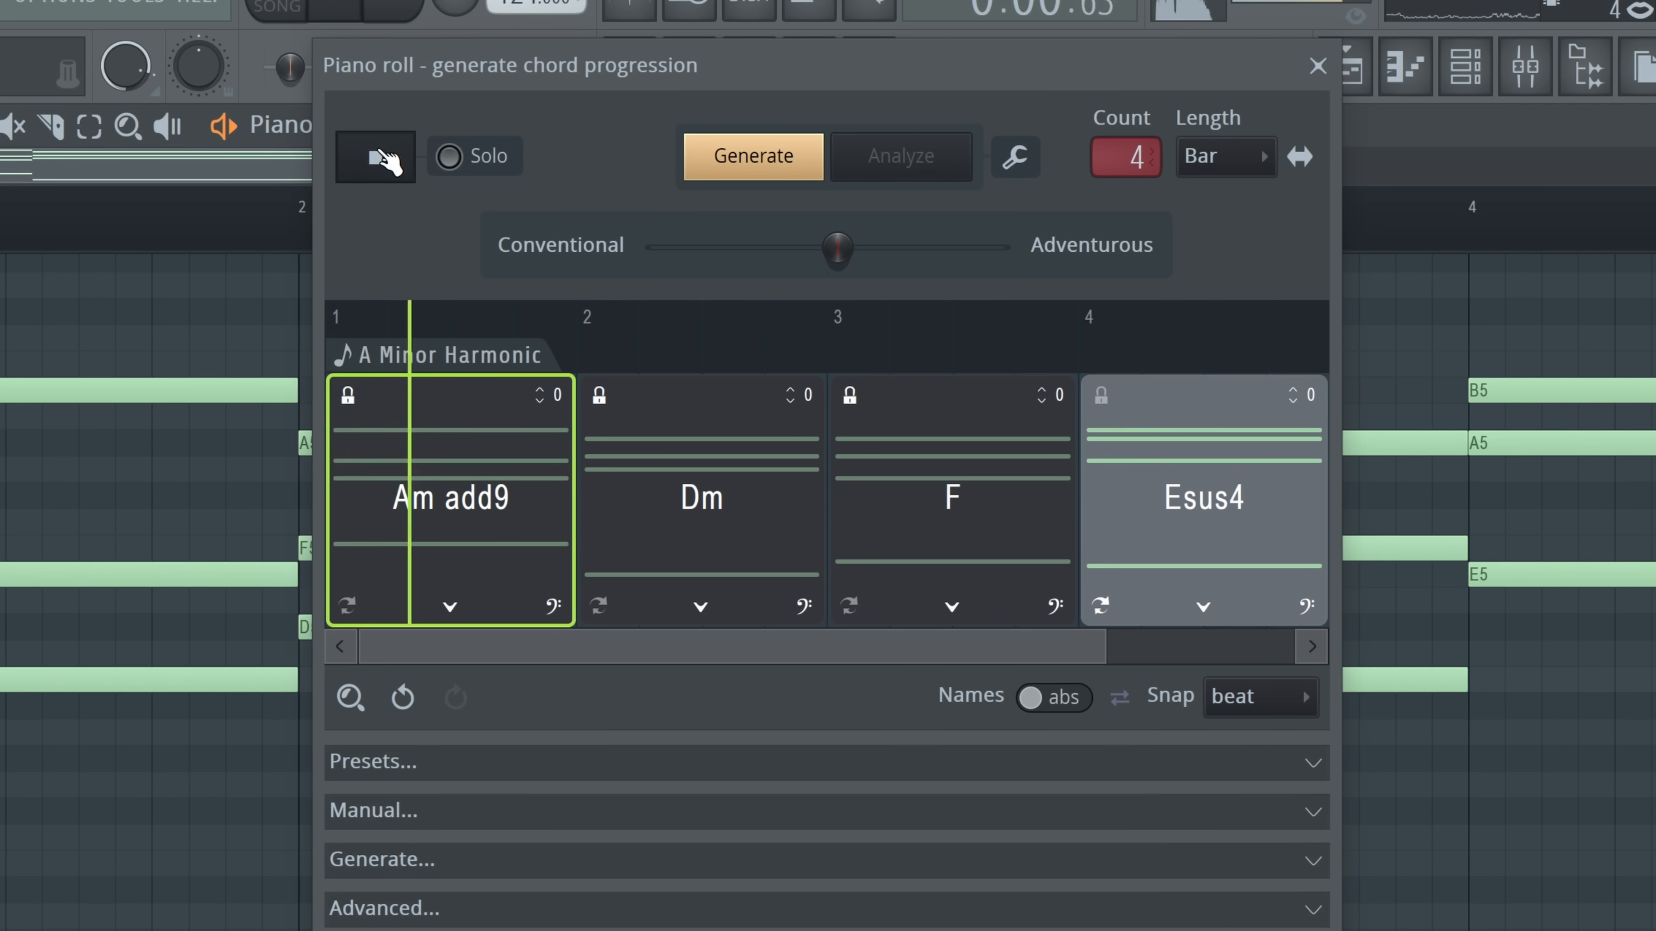
click(864, 410)
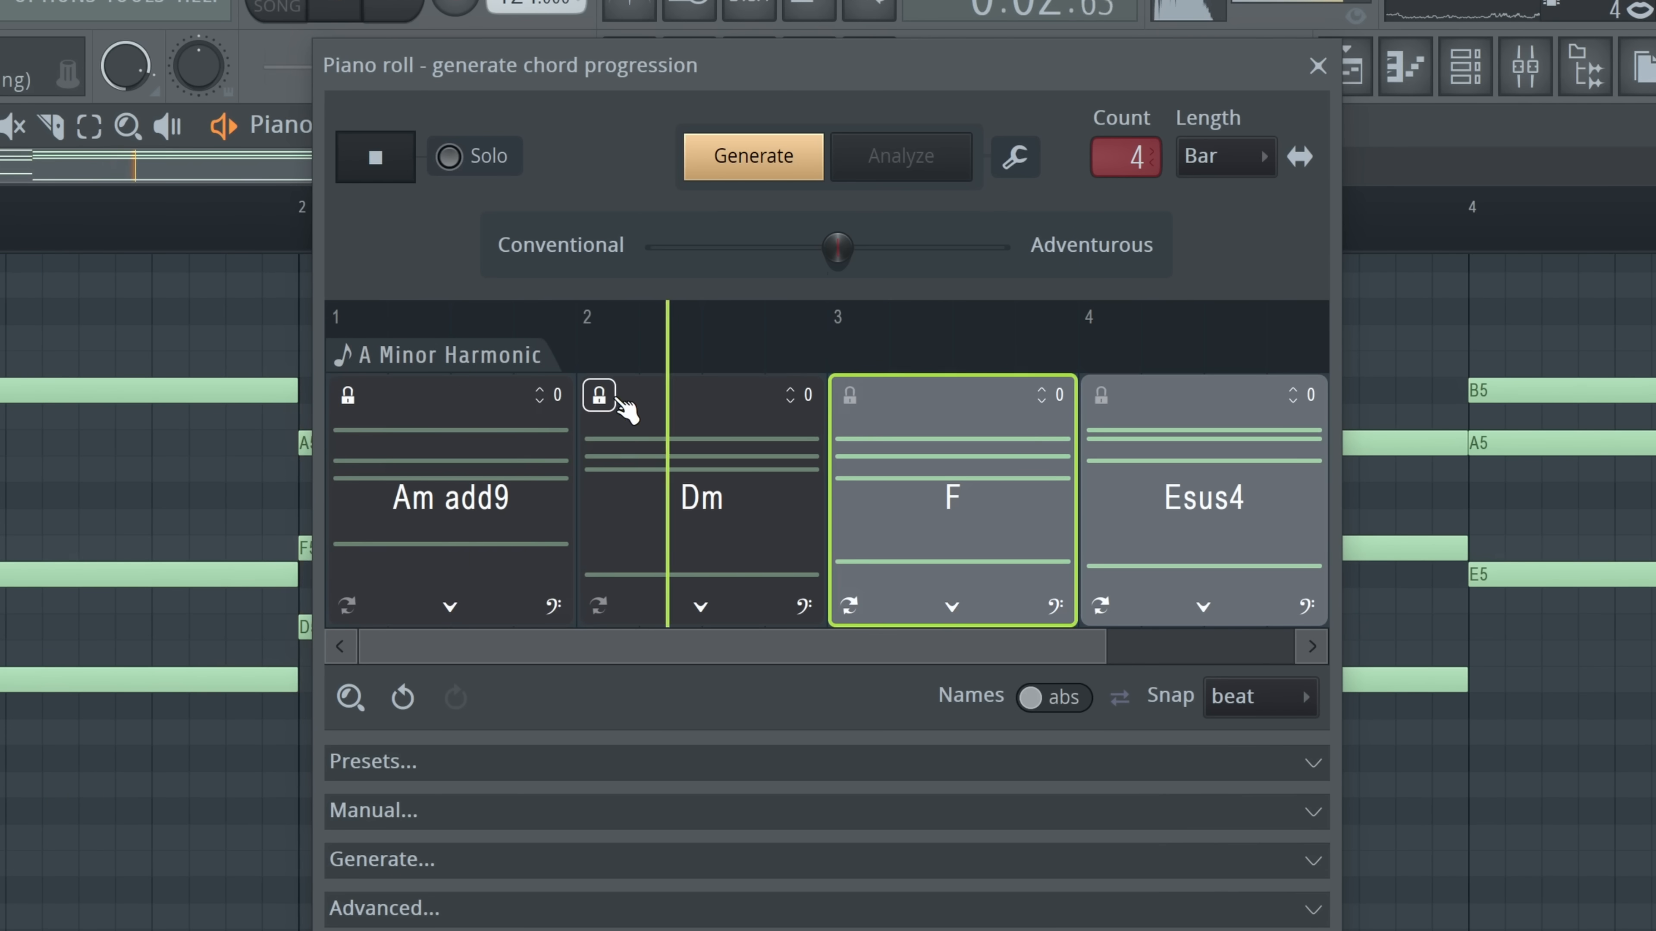
click(629, 411)
click(345, 434)
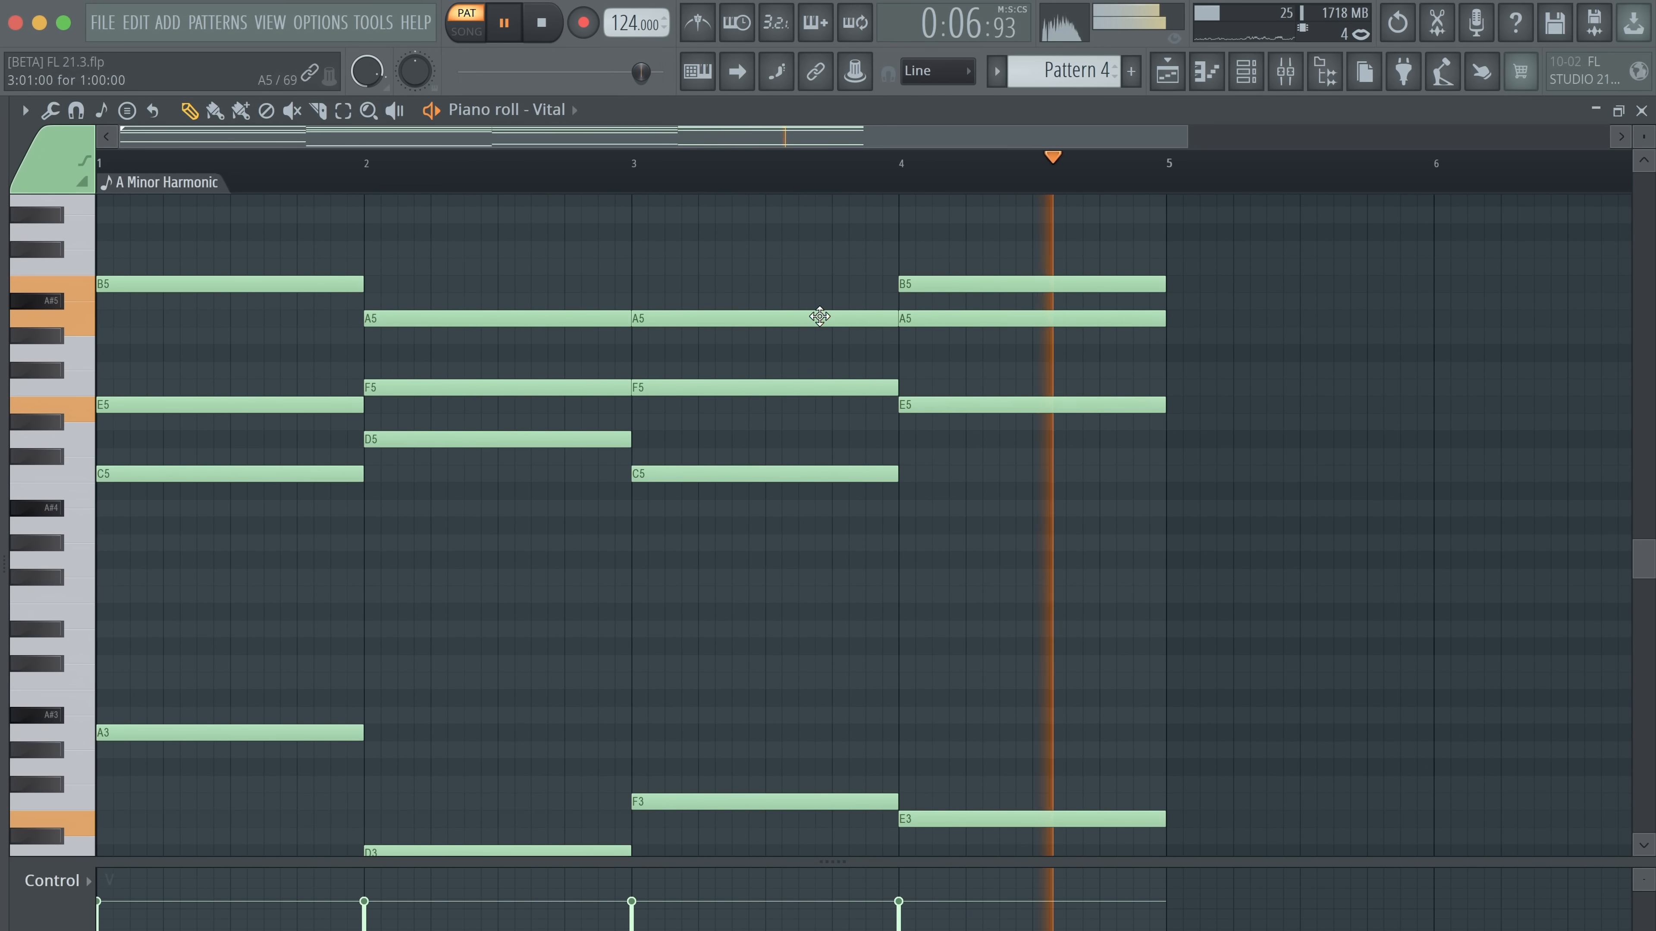
Stop playback, shorten the selected bar 3 chord notes to half a bar, and choose a piano roll tool
key(space)
drag(814, 229, 875, 805)
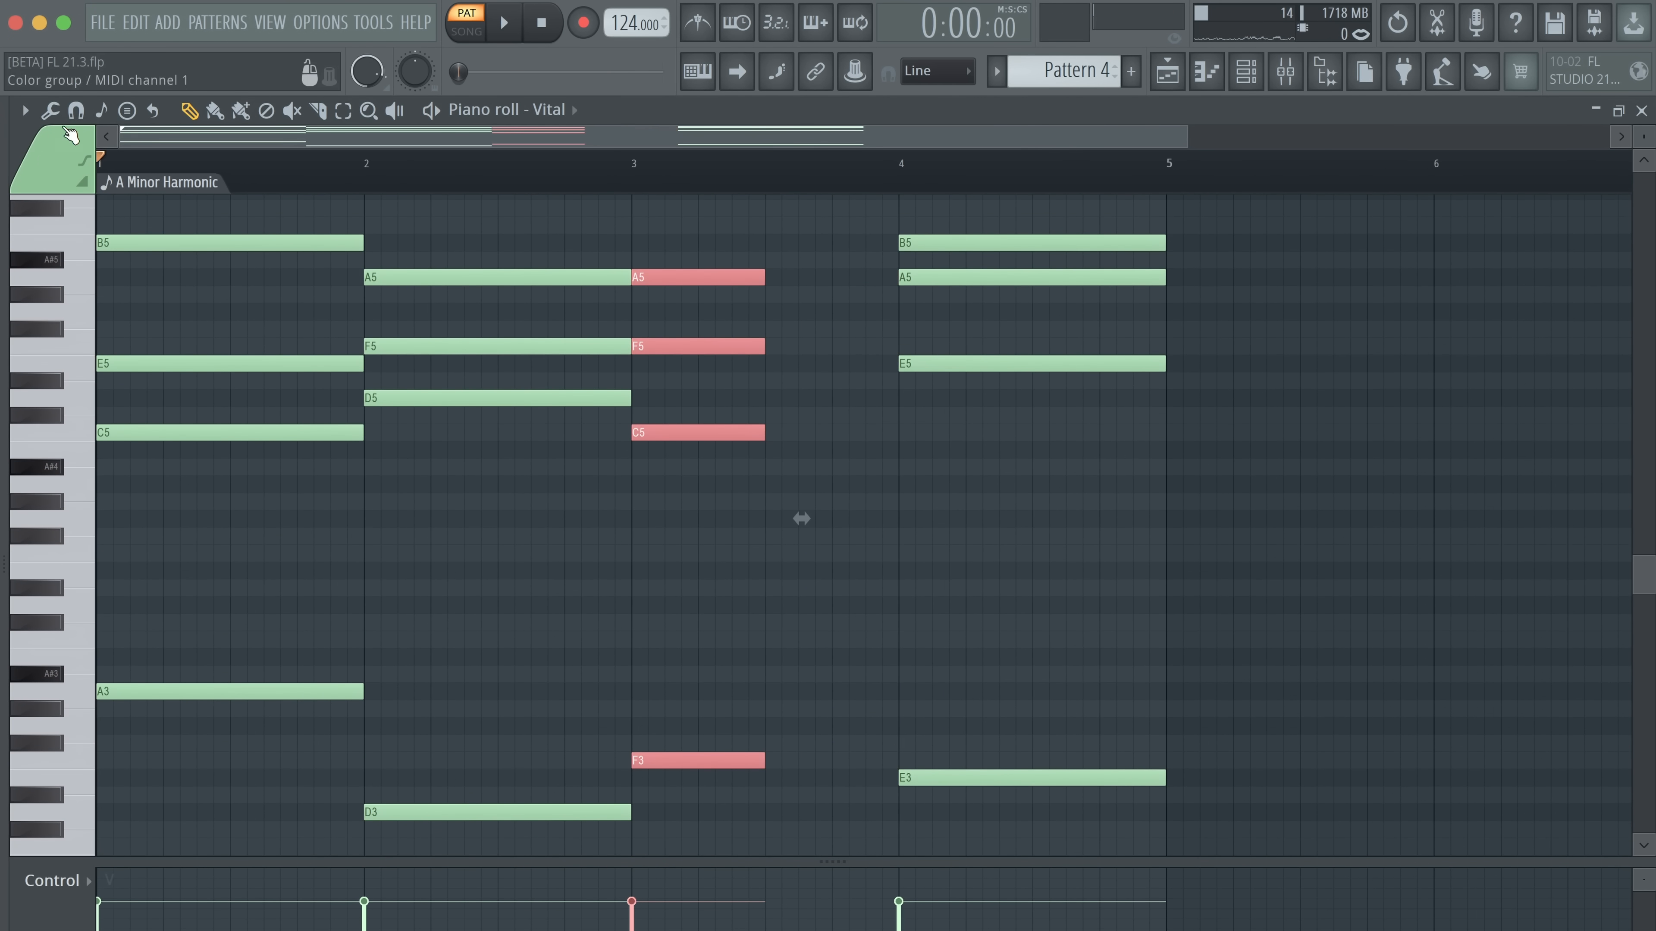
click(50, 109)
click(378, 299)
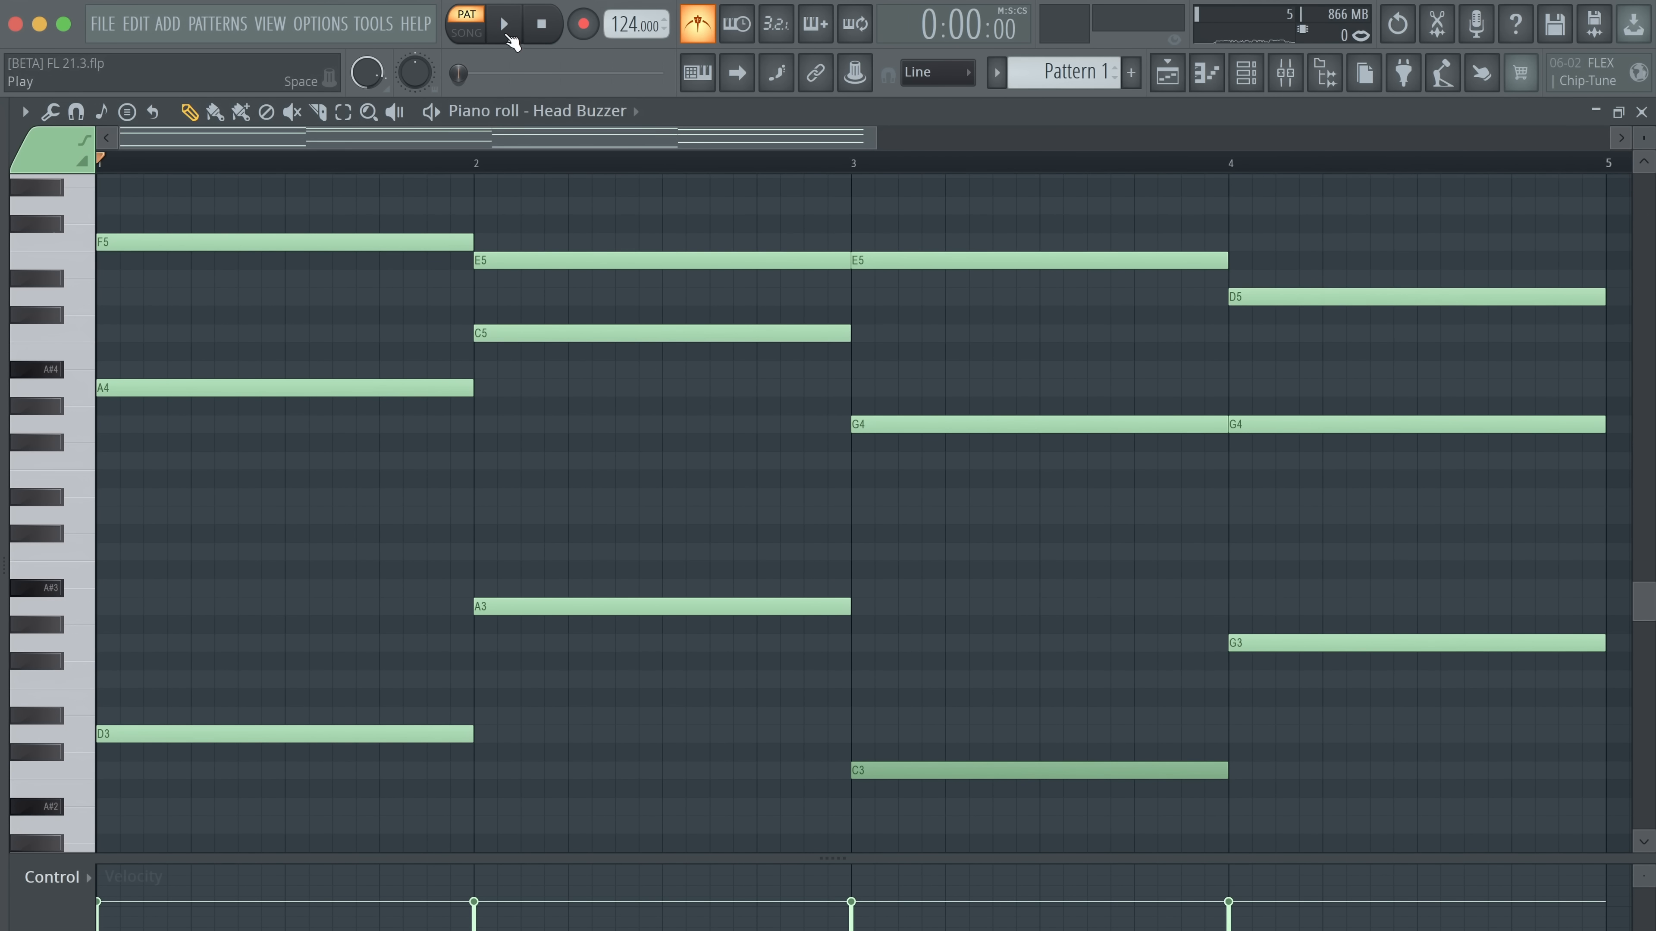
Play the chords in Pattern 1, switch off the metronome, and stop playback
click(509, 35)
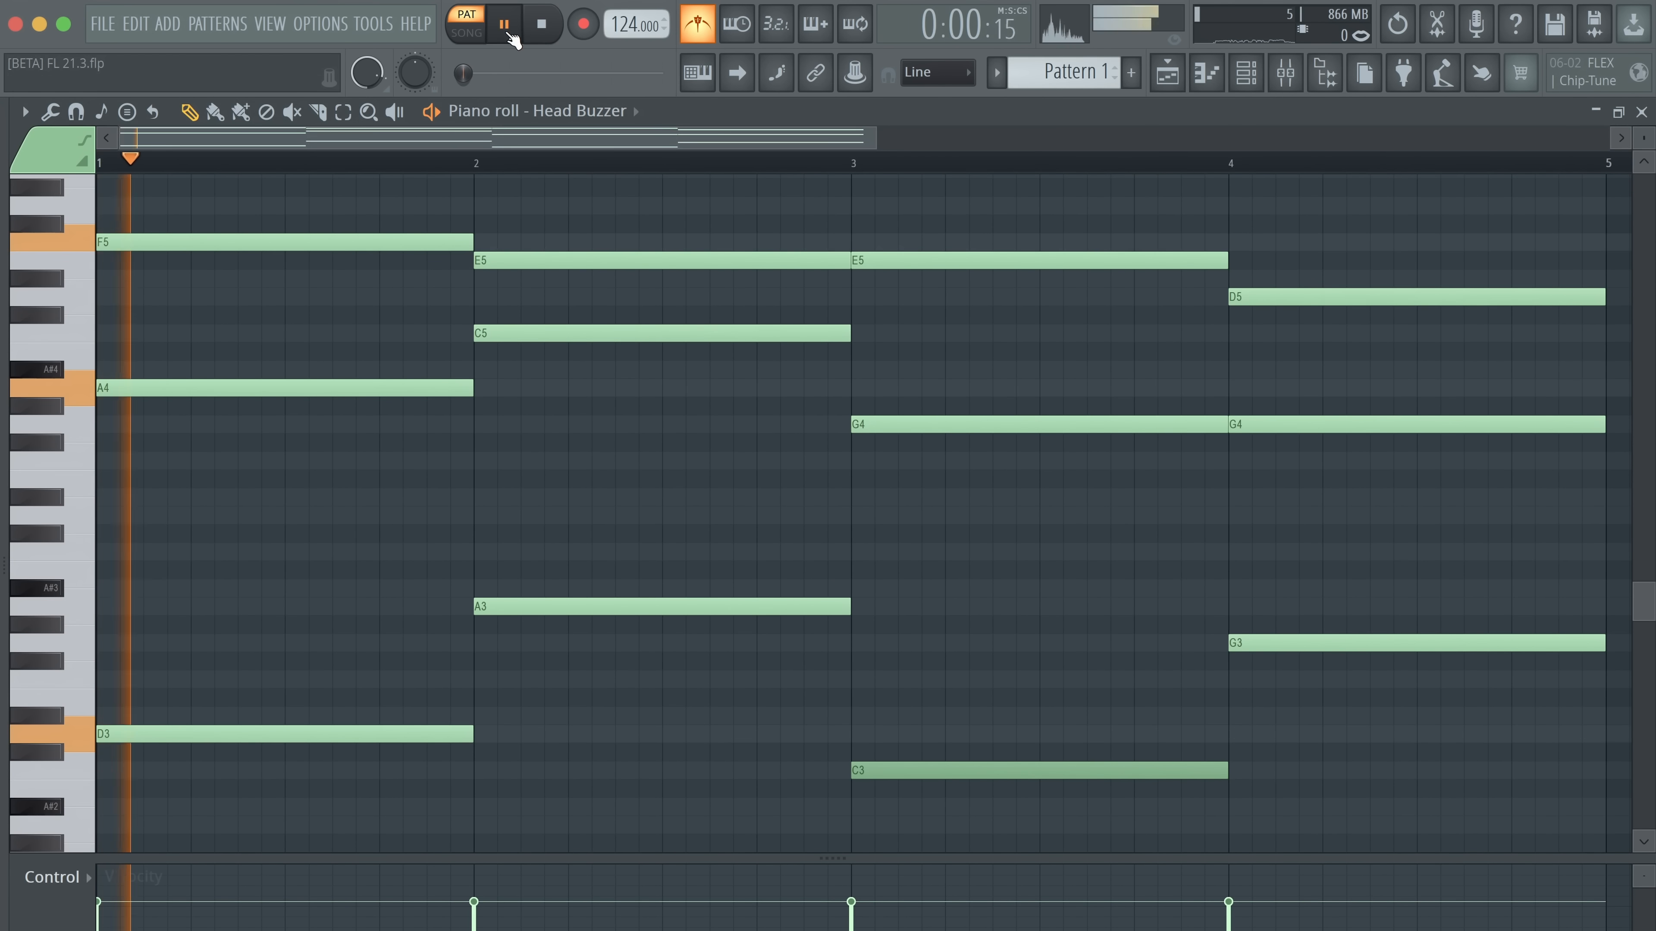
click(699, 24)
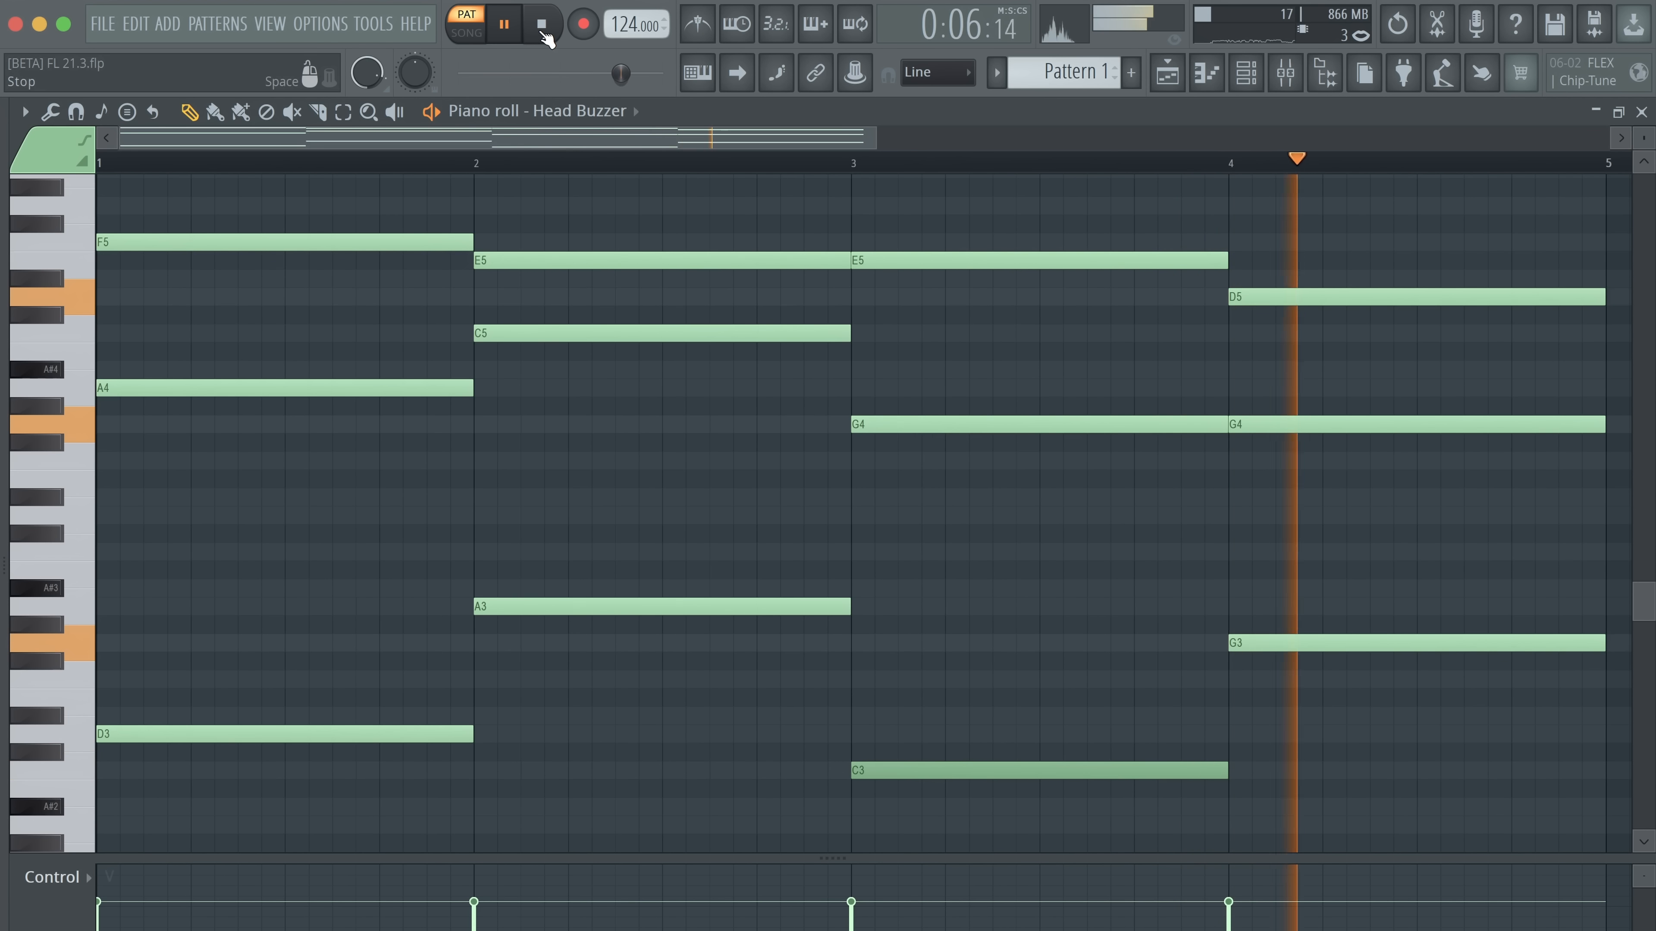
click(542, 29)
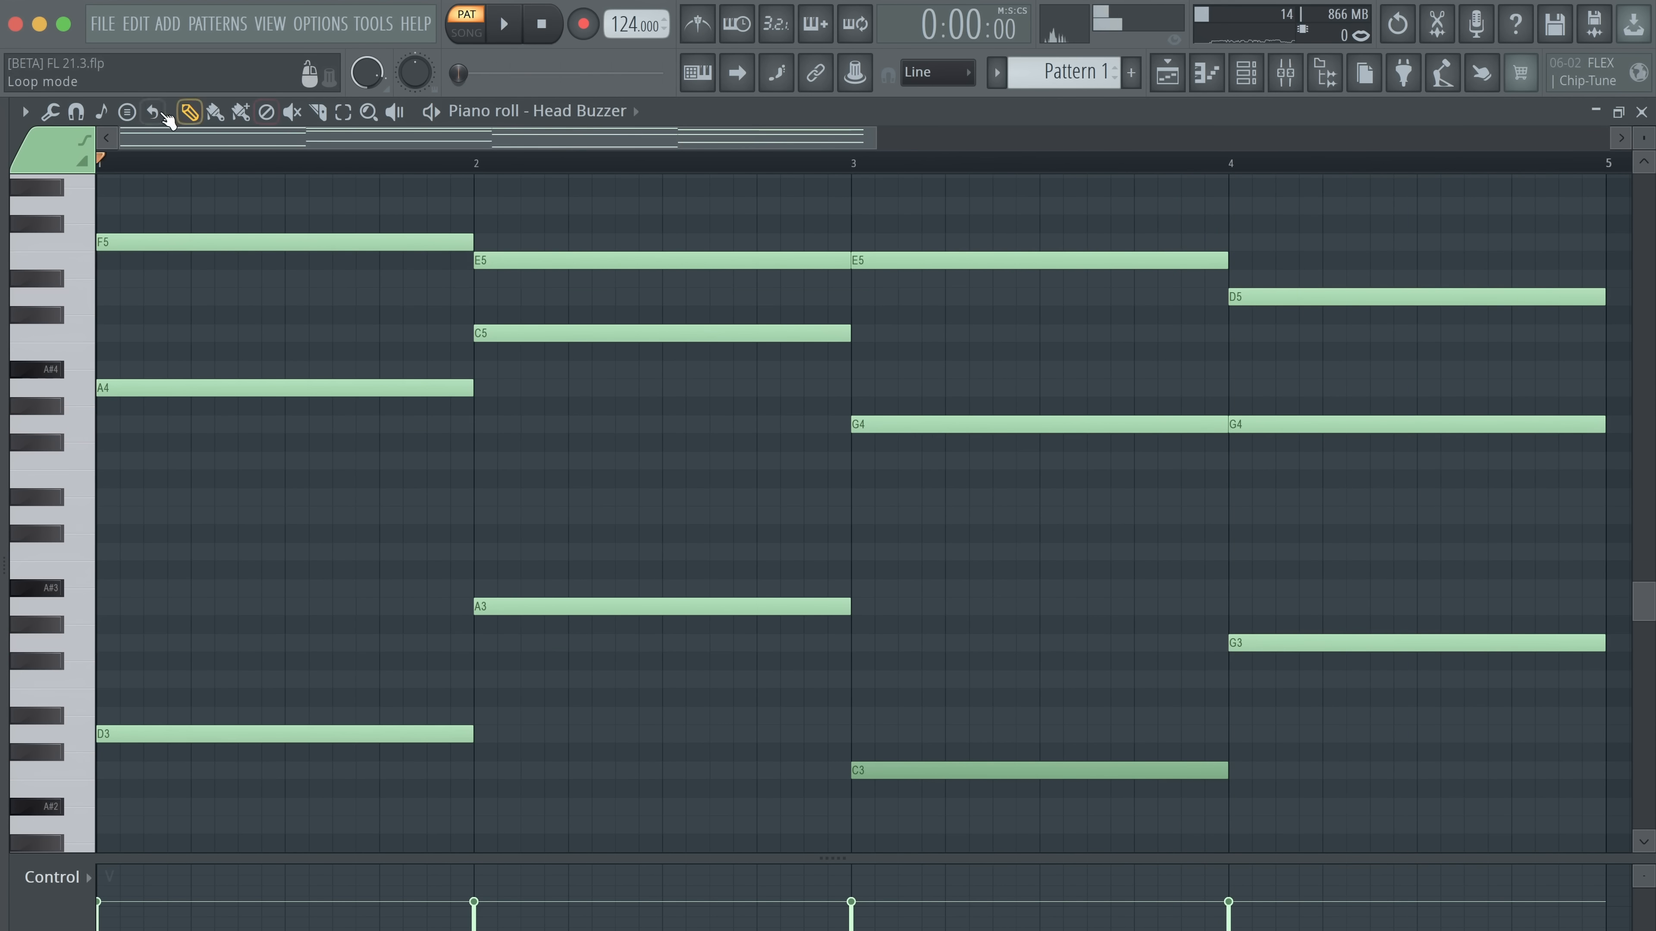
Open the chord progression generator for the Head Buzzer chords and lock every chord except the third
click(51, 111)
click(78, 179)
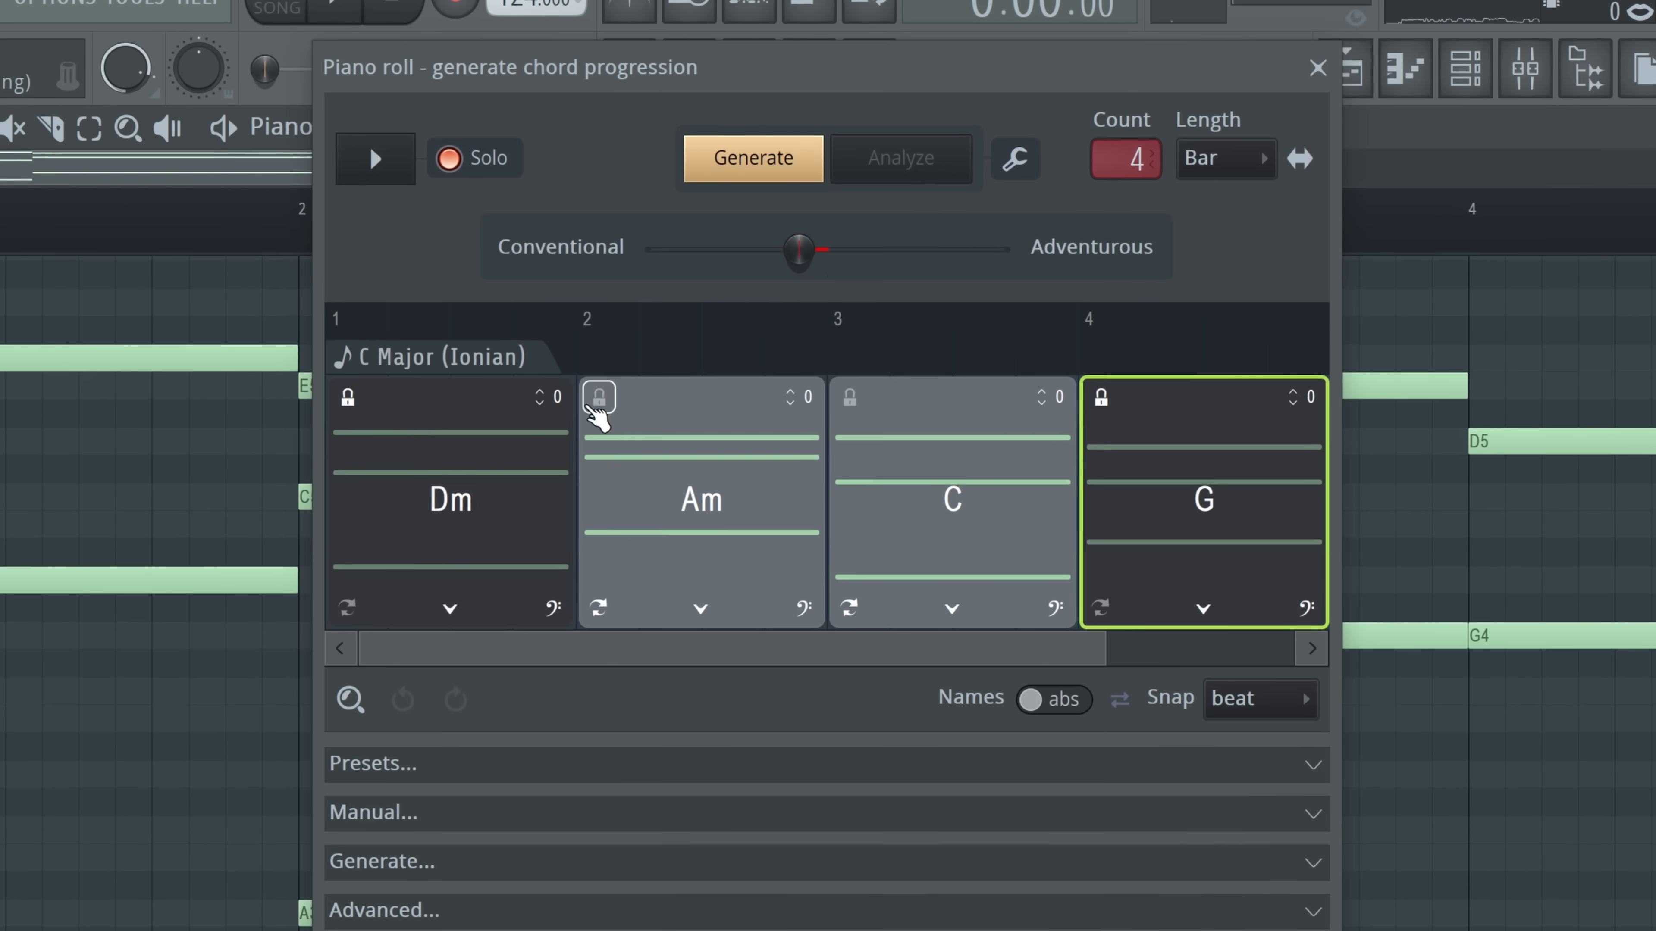
click(611, 381)
Generate several new candidates for the unlocked third chord between Am and G
click(776, 159)
click(776, 163)
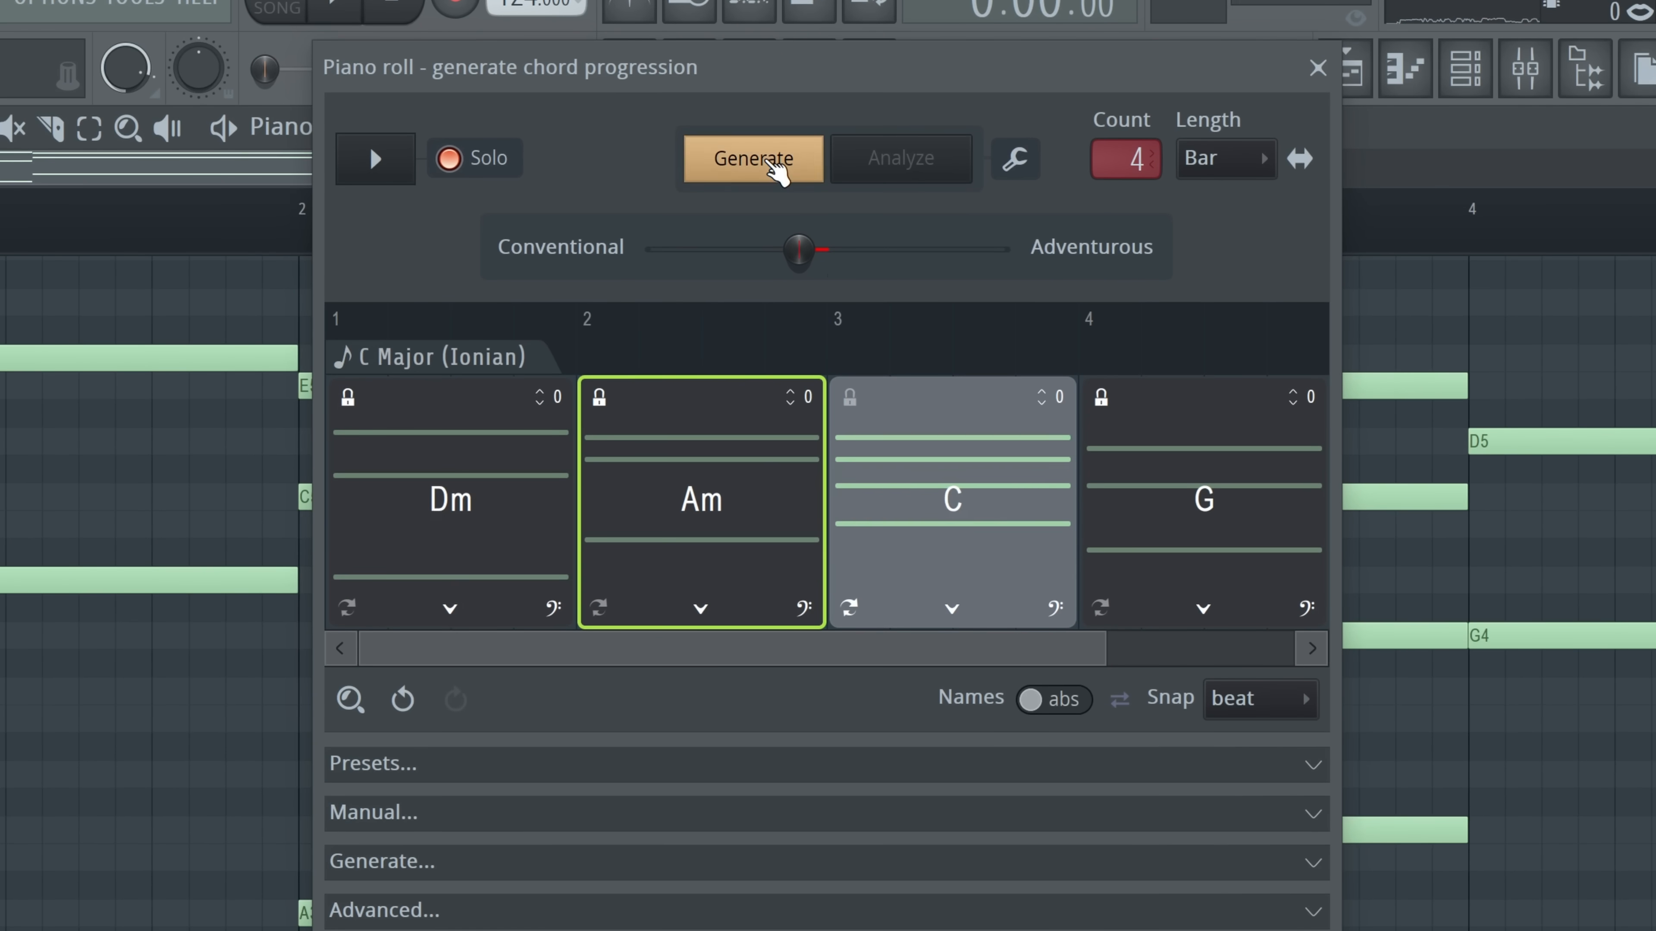
click(775, 163)
click(776, 163)
Replace the third chord with the alternative F and preview the progression from the Am chord
click(952, 610)
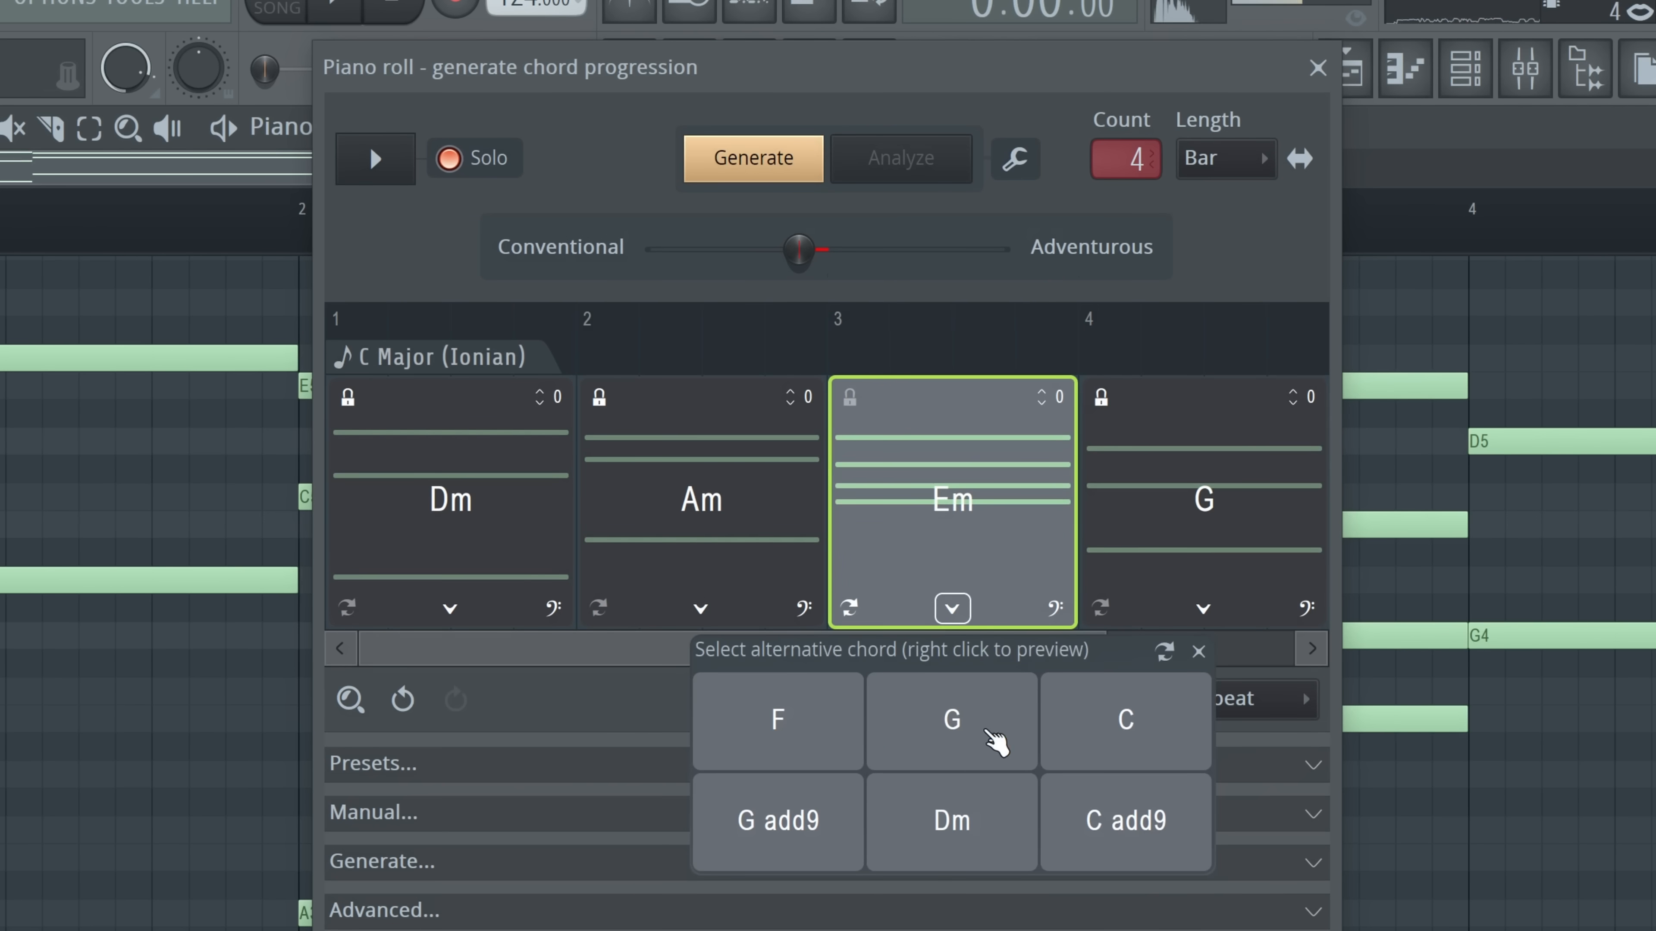
click(778, 719)
right_click(696, 454)
click(739, 510)
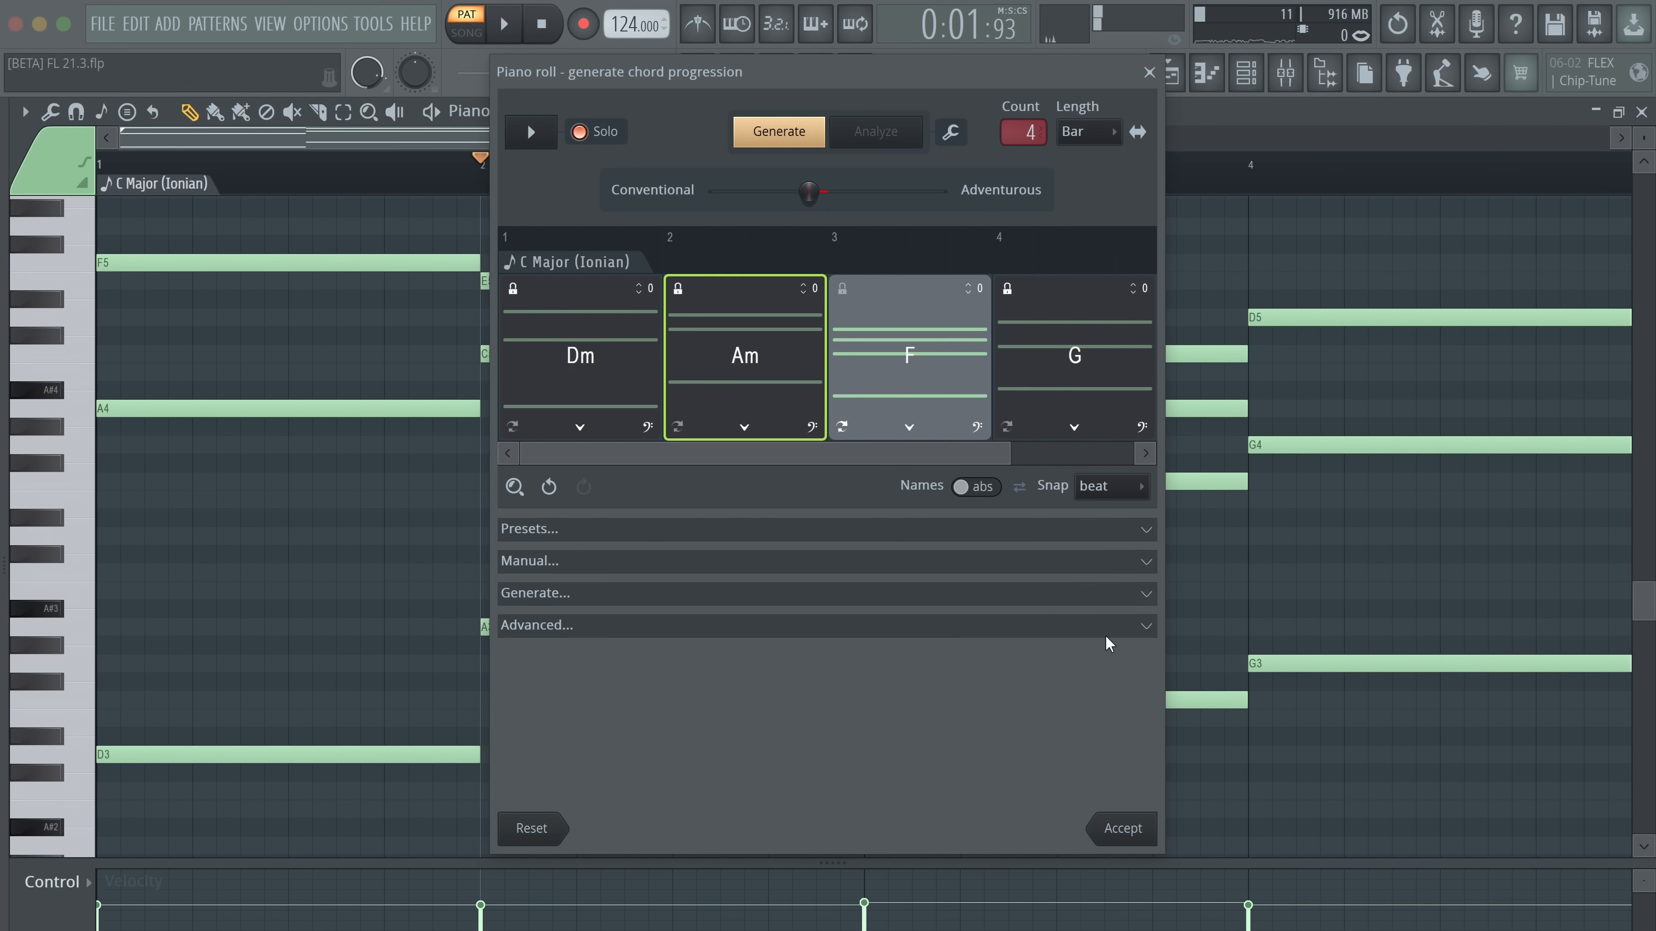
Adjust the advanced settings so the generated chord has three notes, and regenerate the unlocked third chord
click(1110, 626)
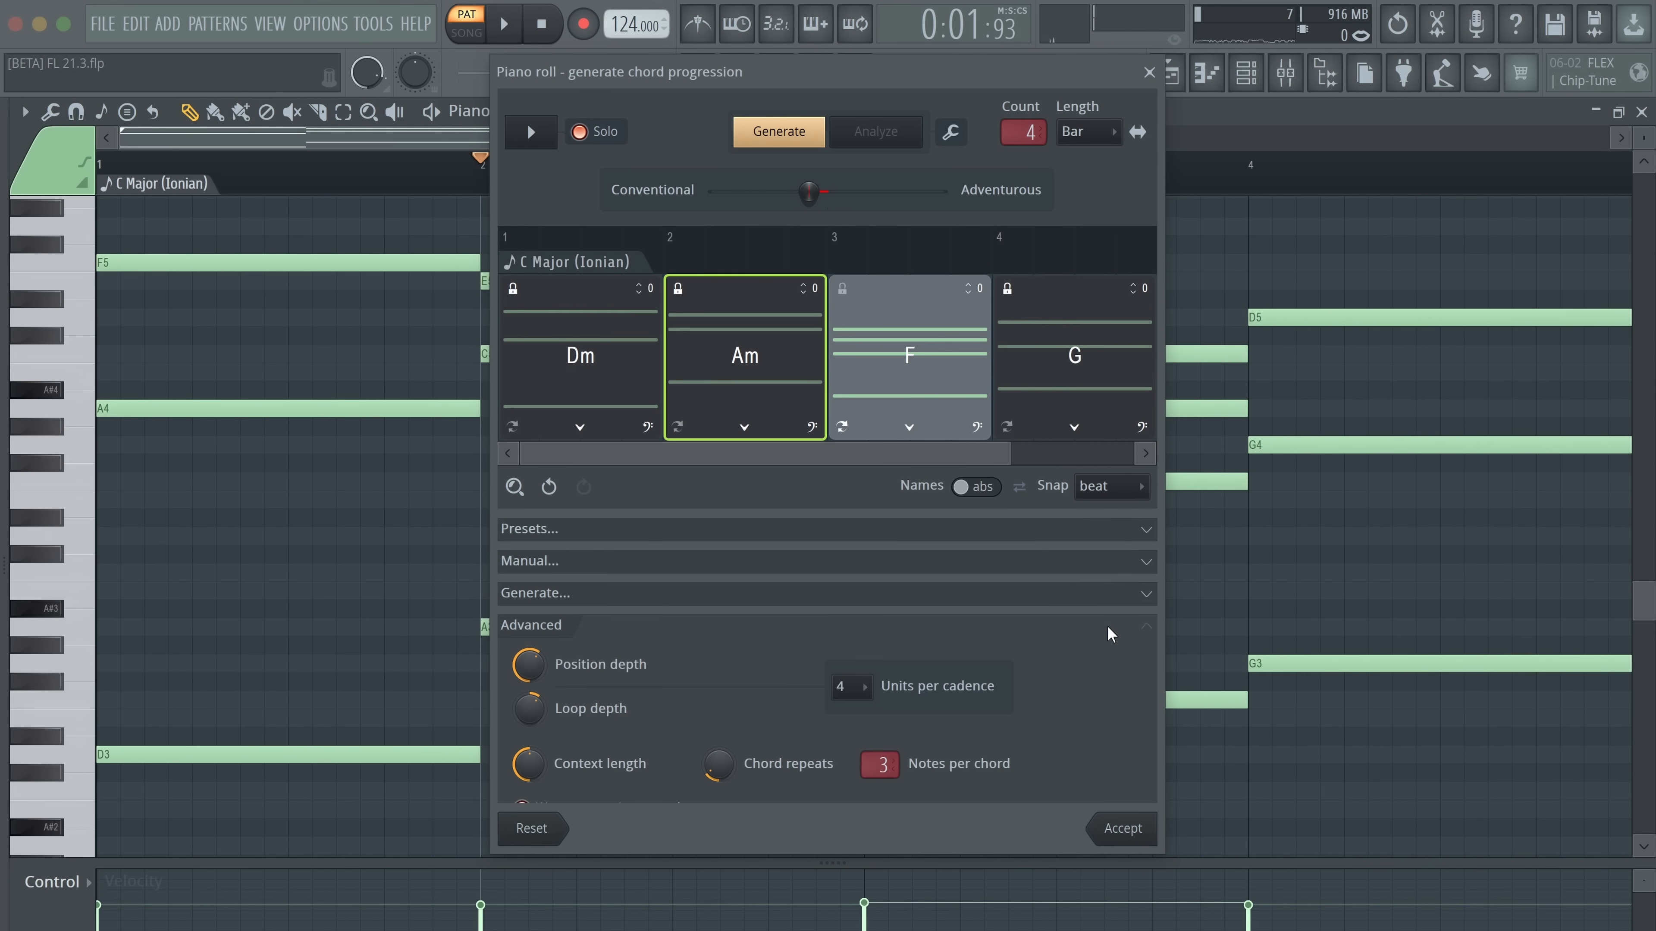
click(1153, 629)
click(806, 140)
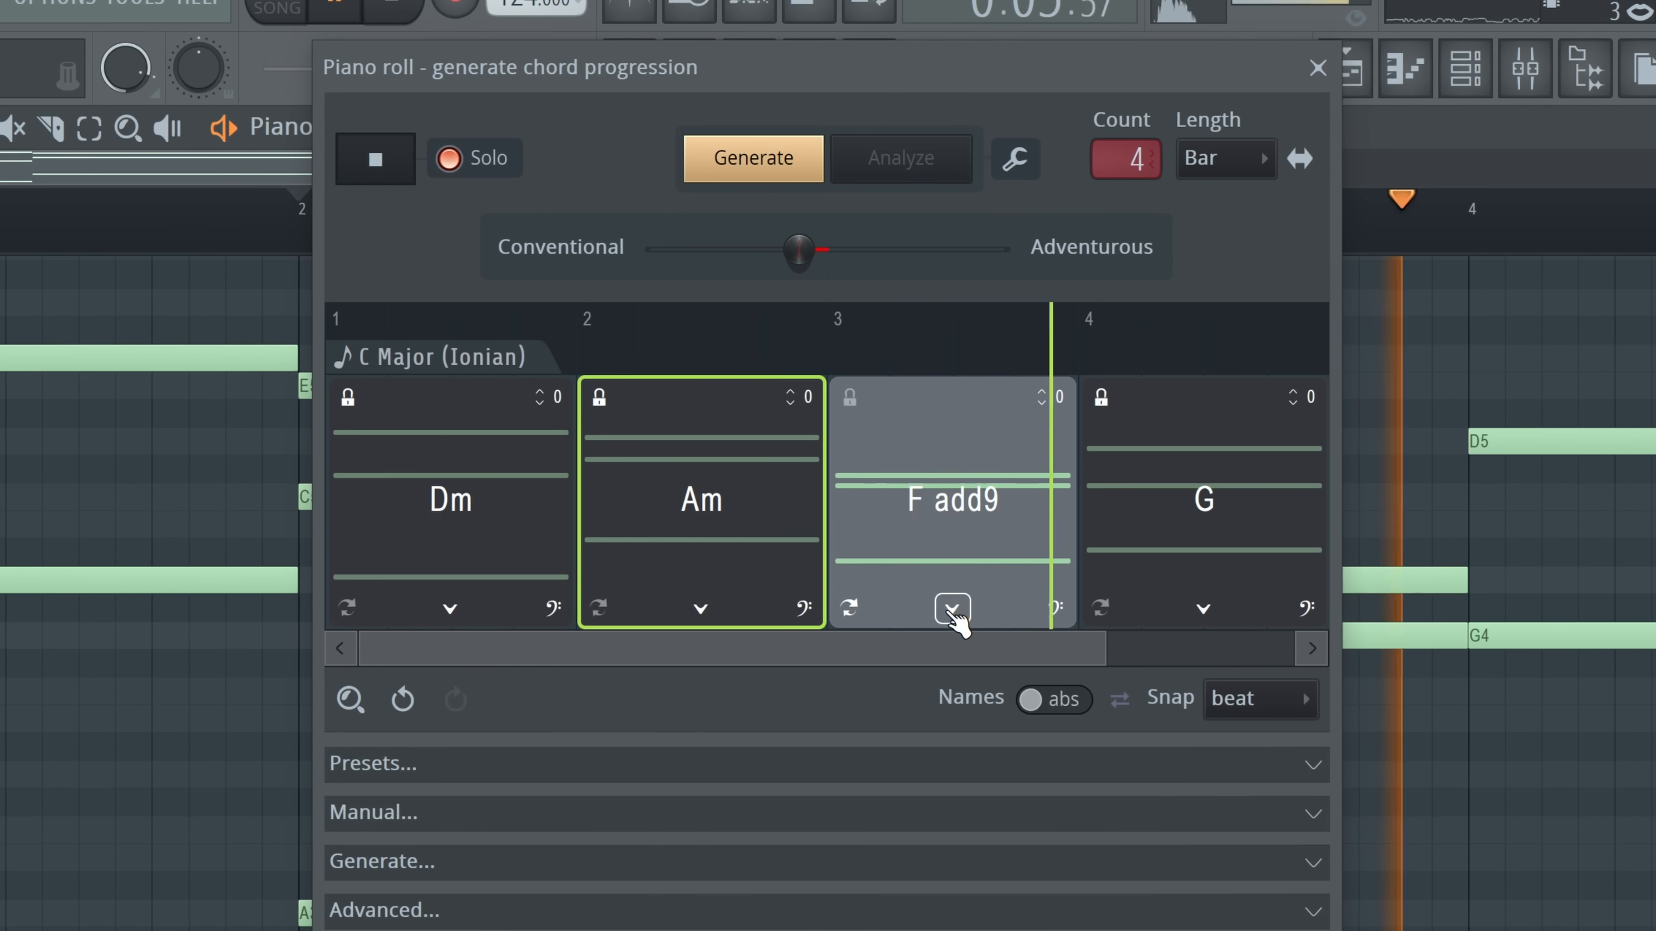
Swap the three-note F add9 for the alternative F and accept the finished progression into the piano roll
click(952, 608)
click(828, 723)
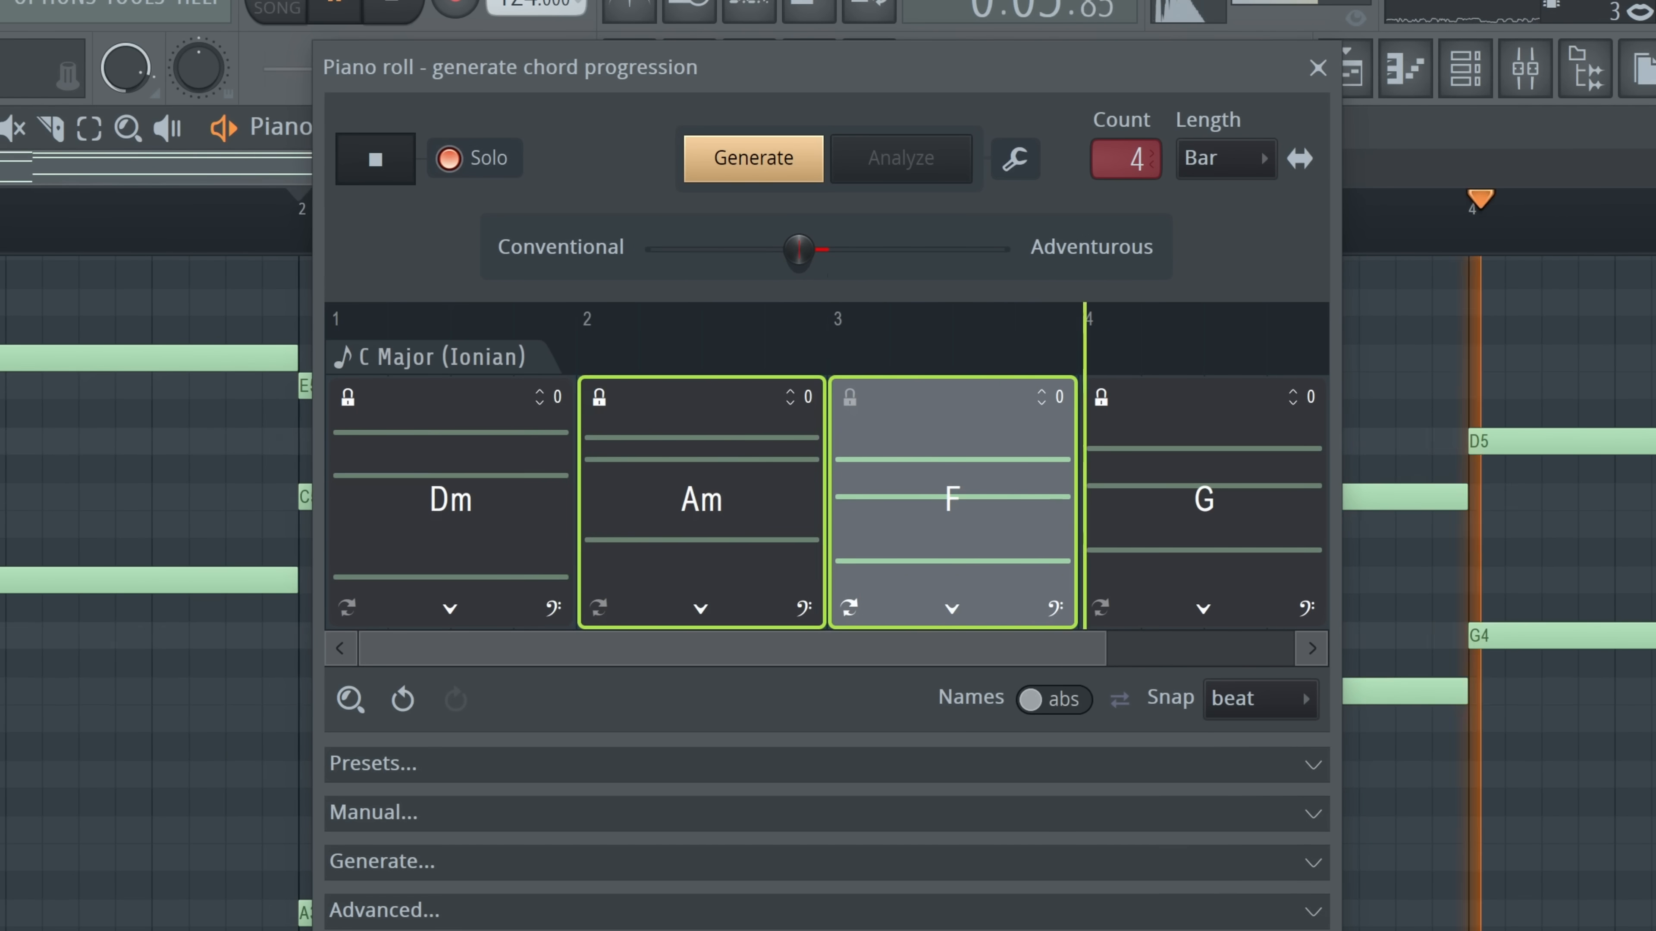
key(Return)
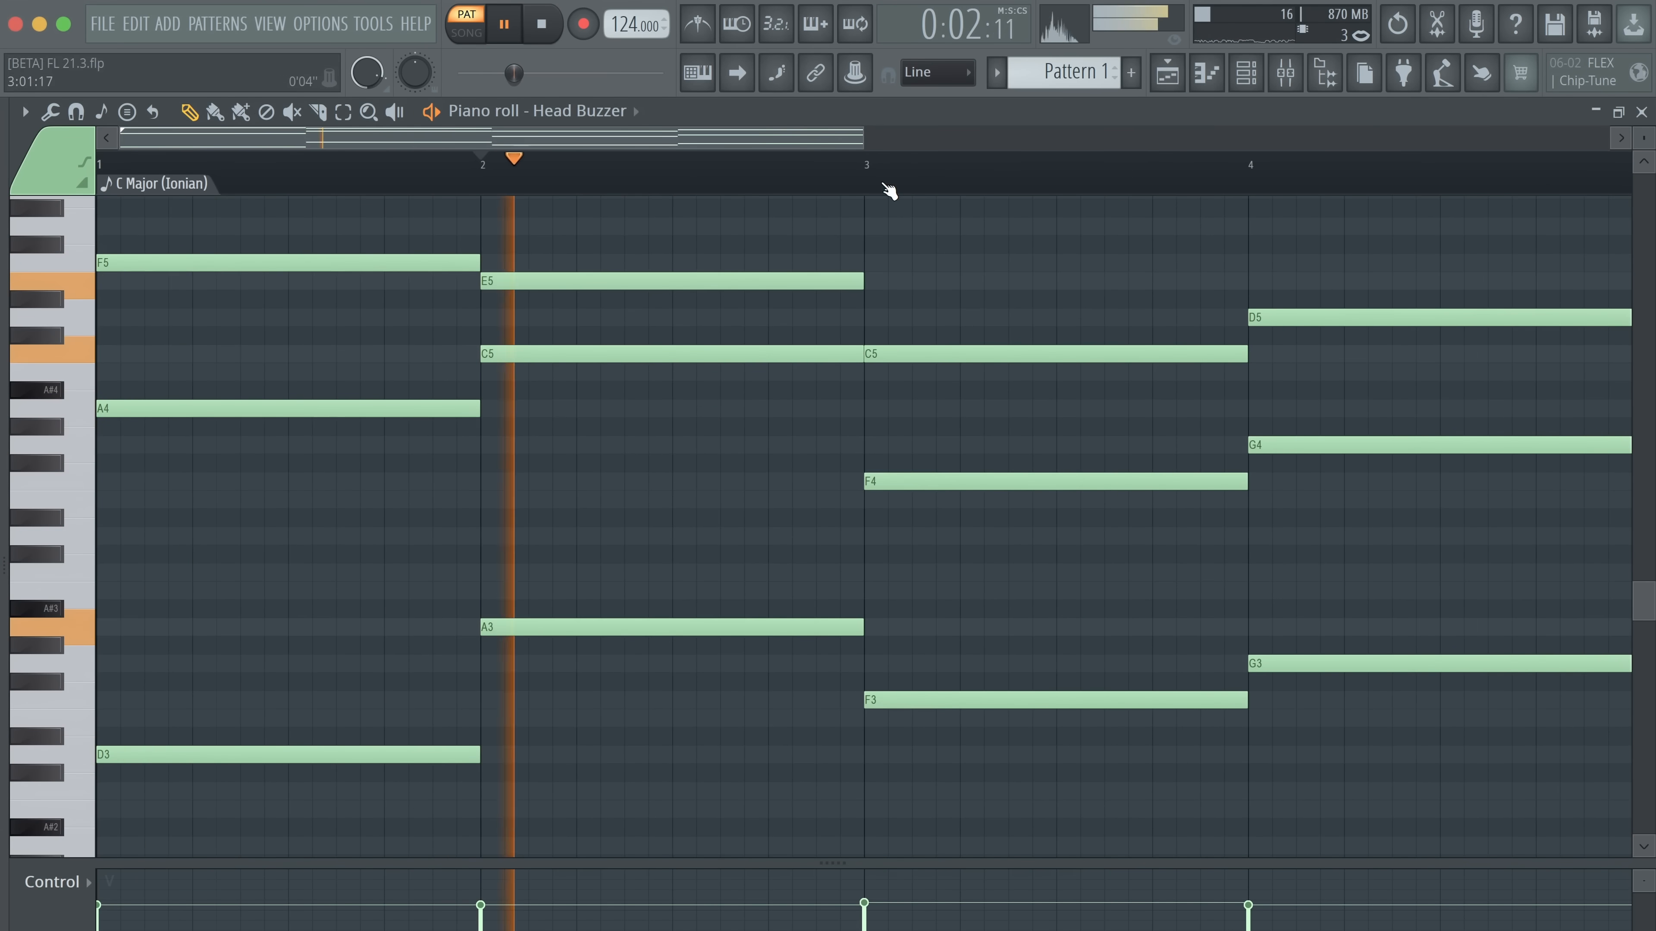
drag(937, 394, 761, 442)
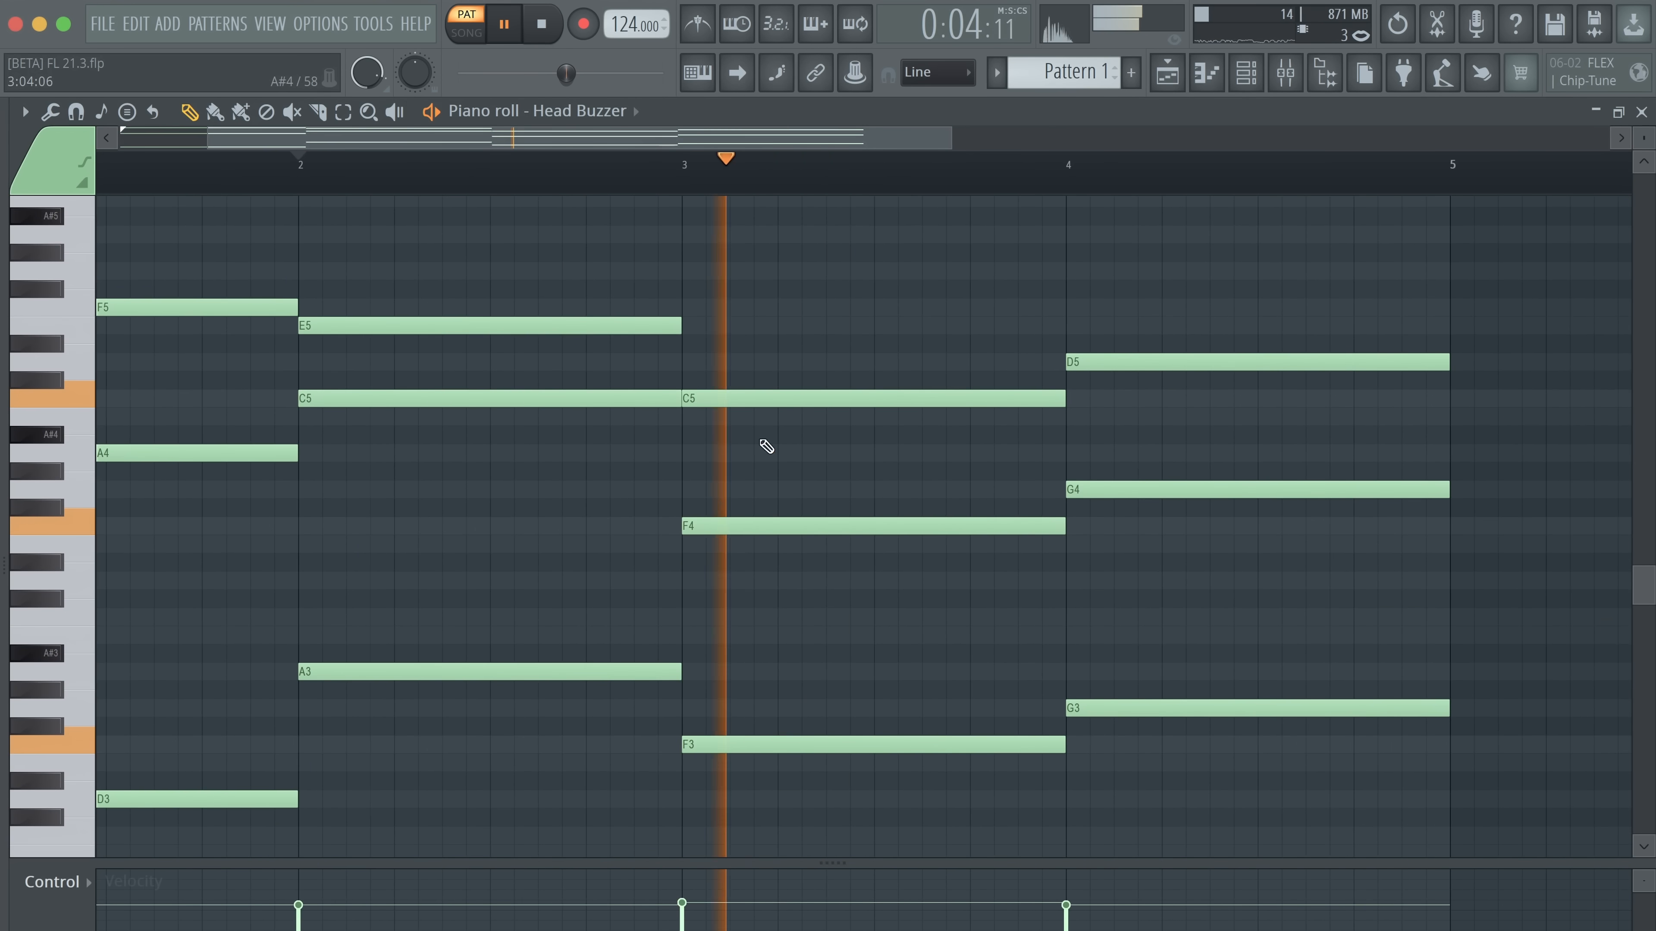
drag(872, 459, 1057, 463)
drag(877, 526, 750, 507)
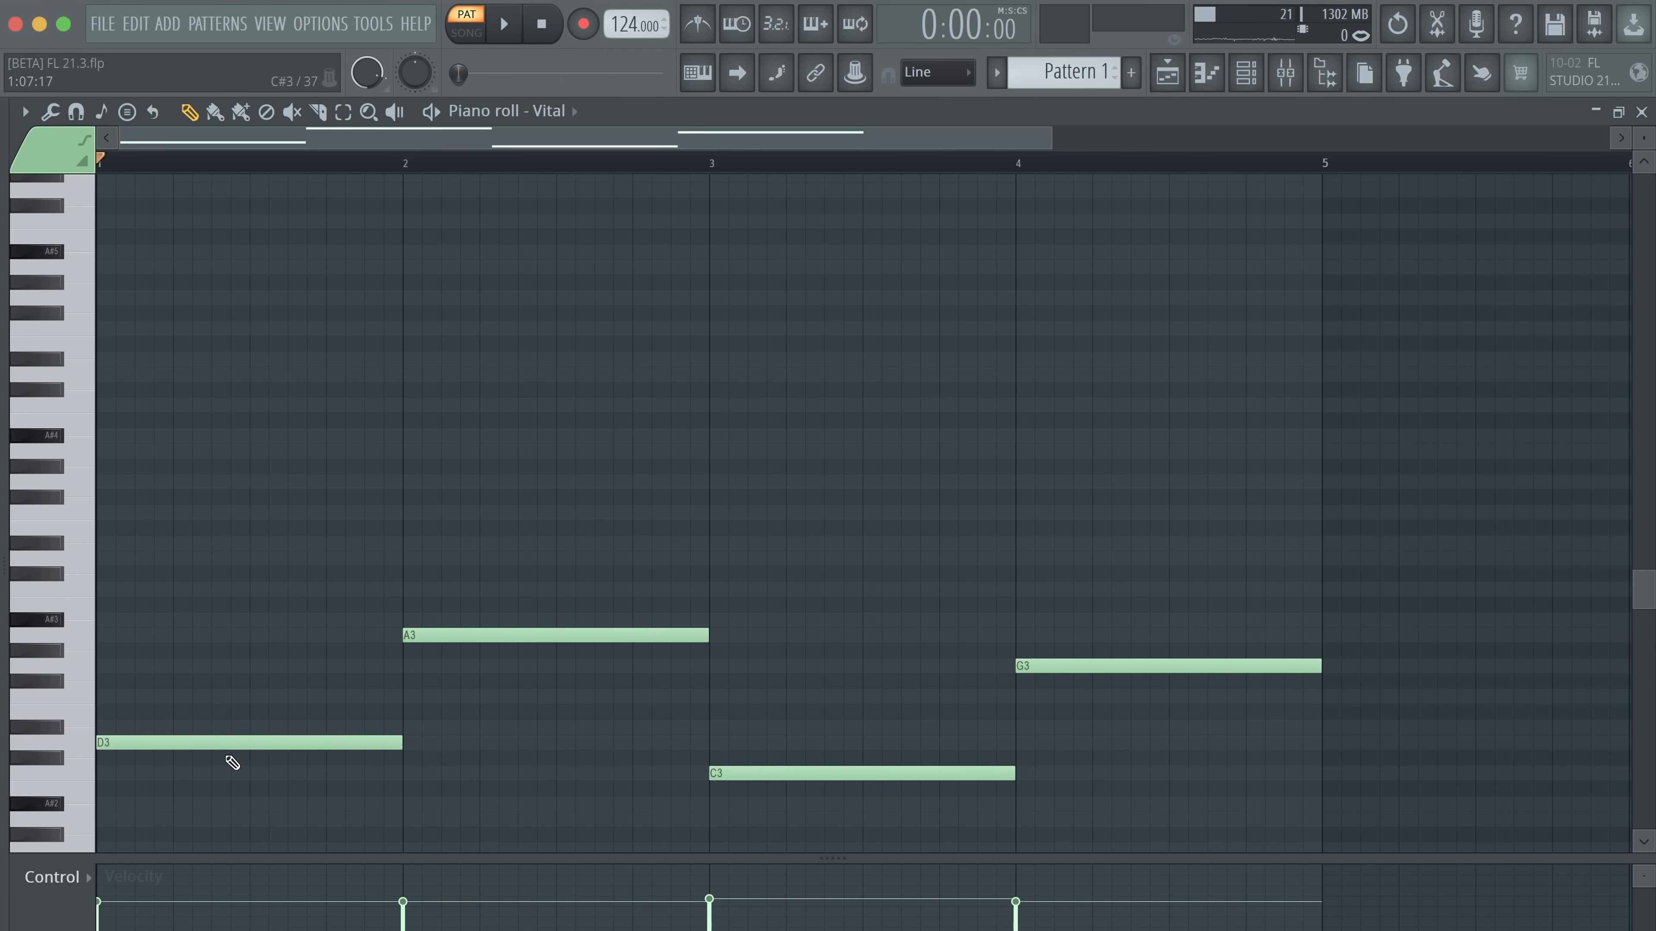
Open the chord progression generator for the four-note bass pattern and review the first chord's options and the key's scale list
click(91, 137)
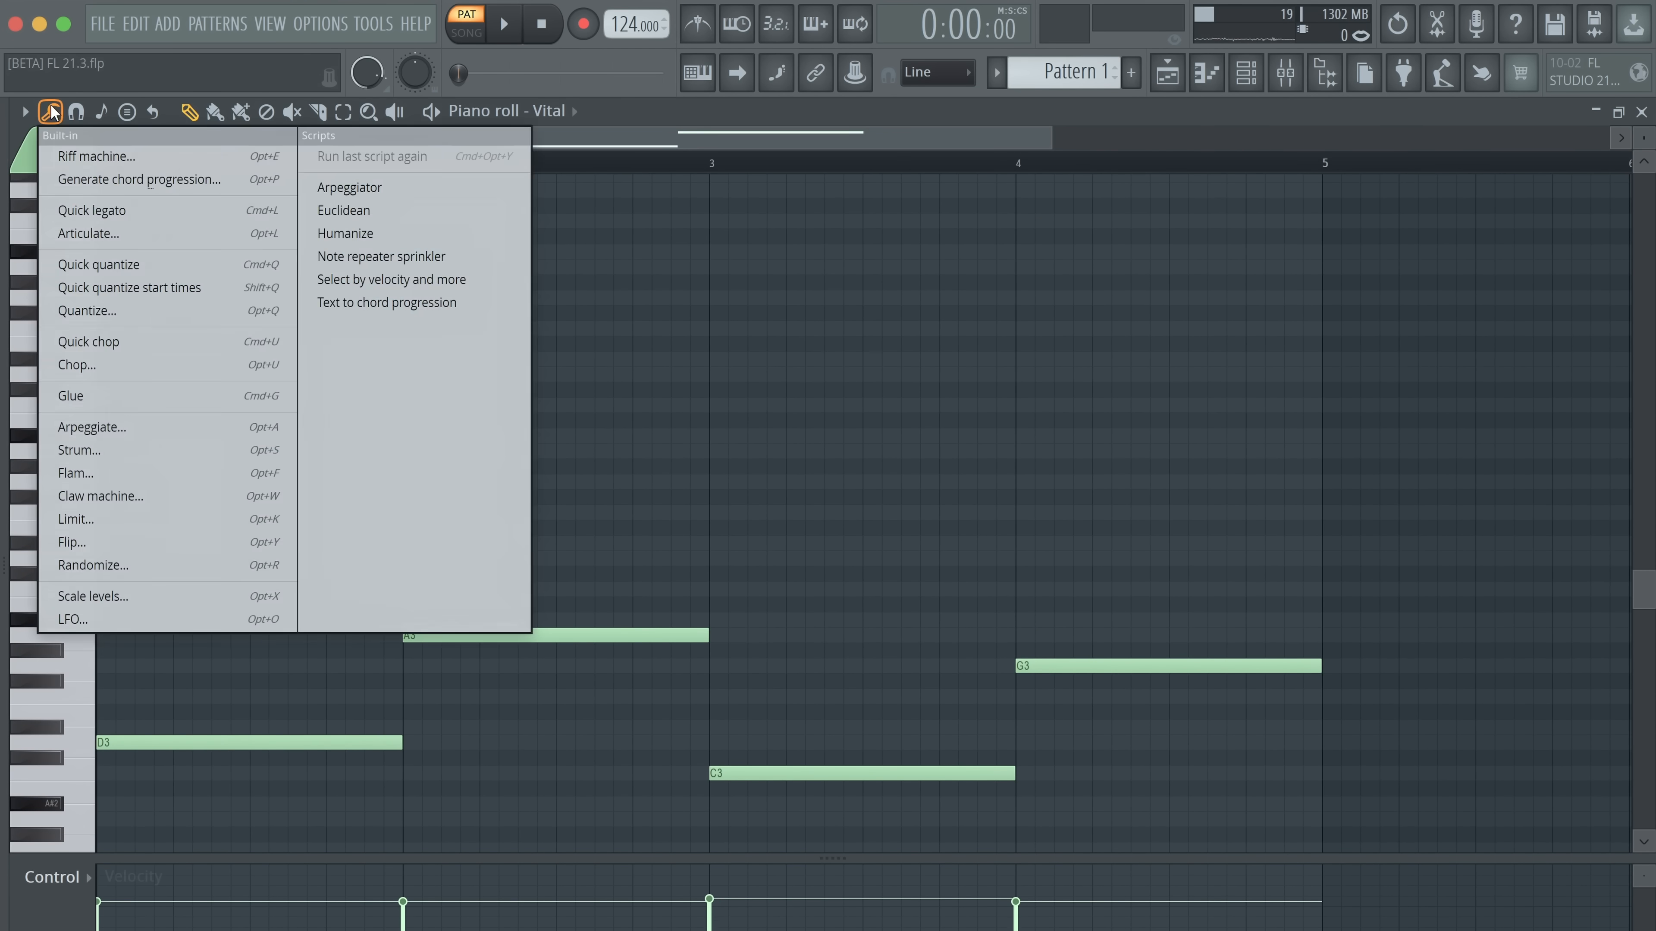
click(144, 172)
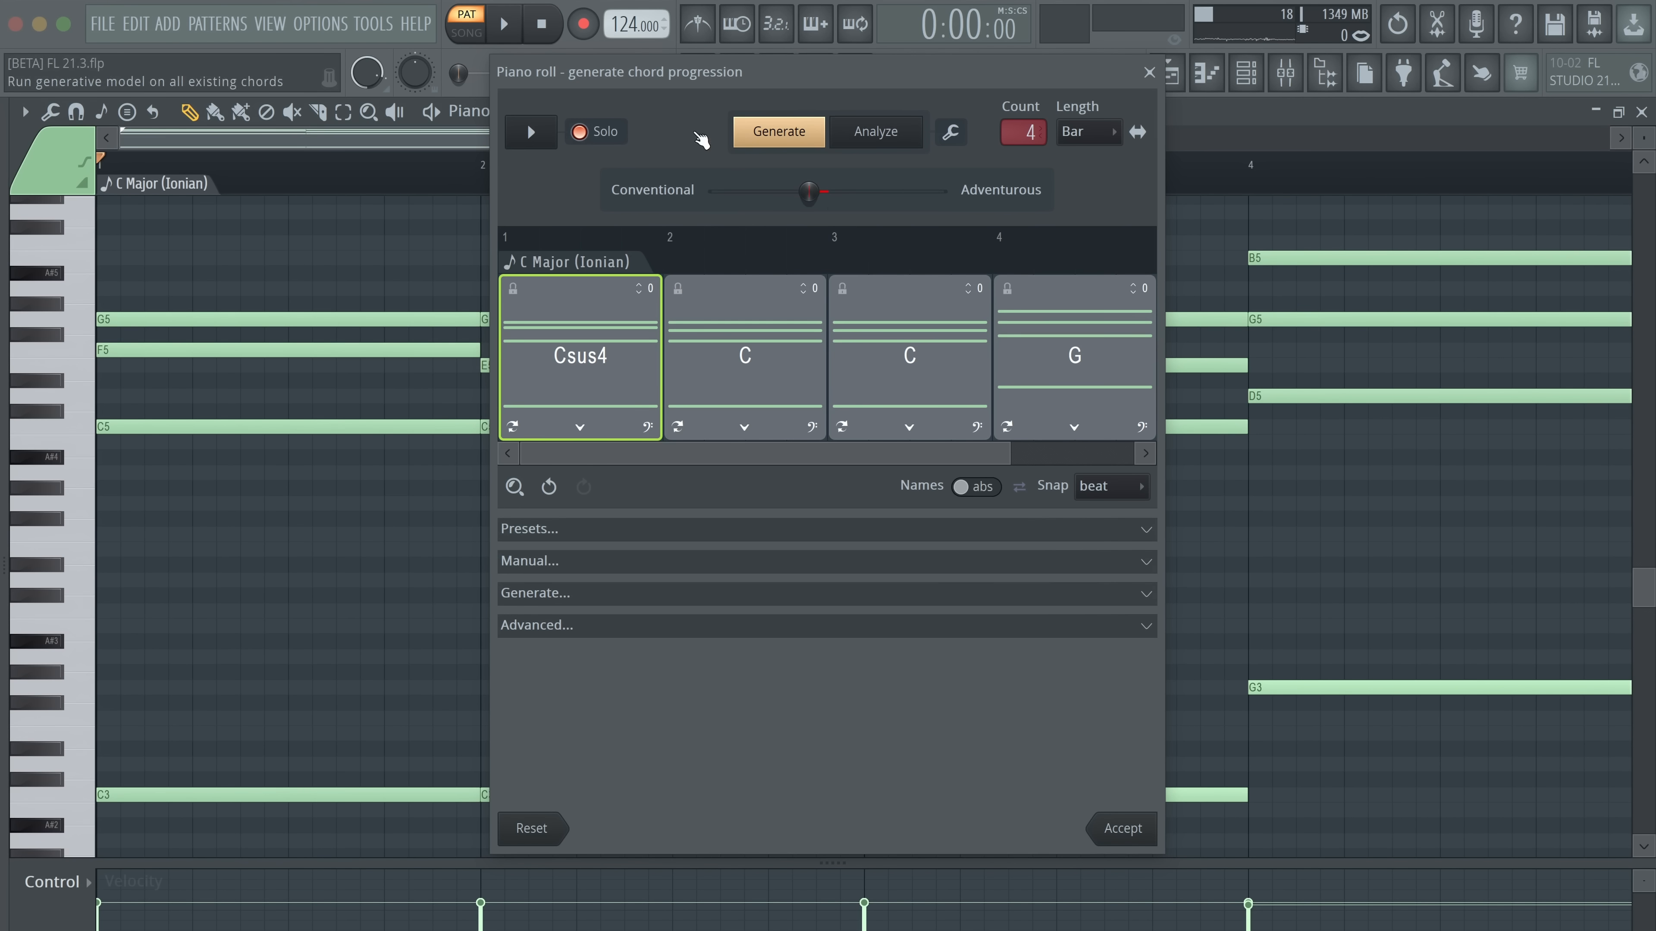
right_click(584, 421)
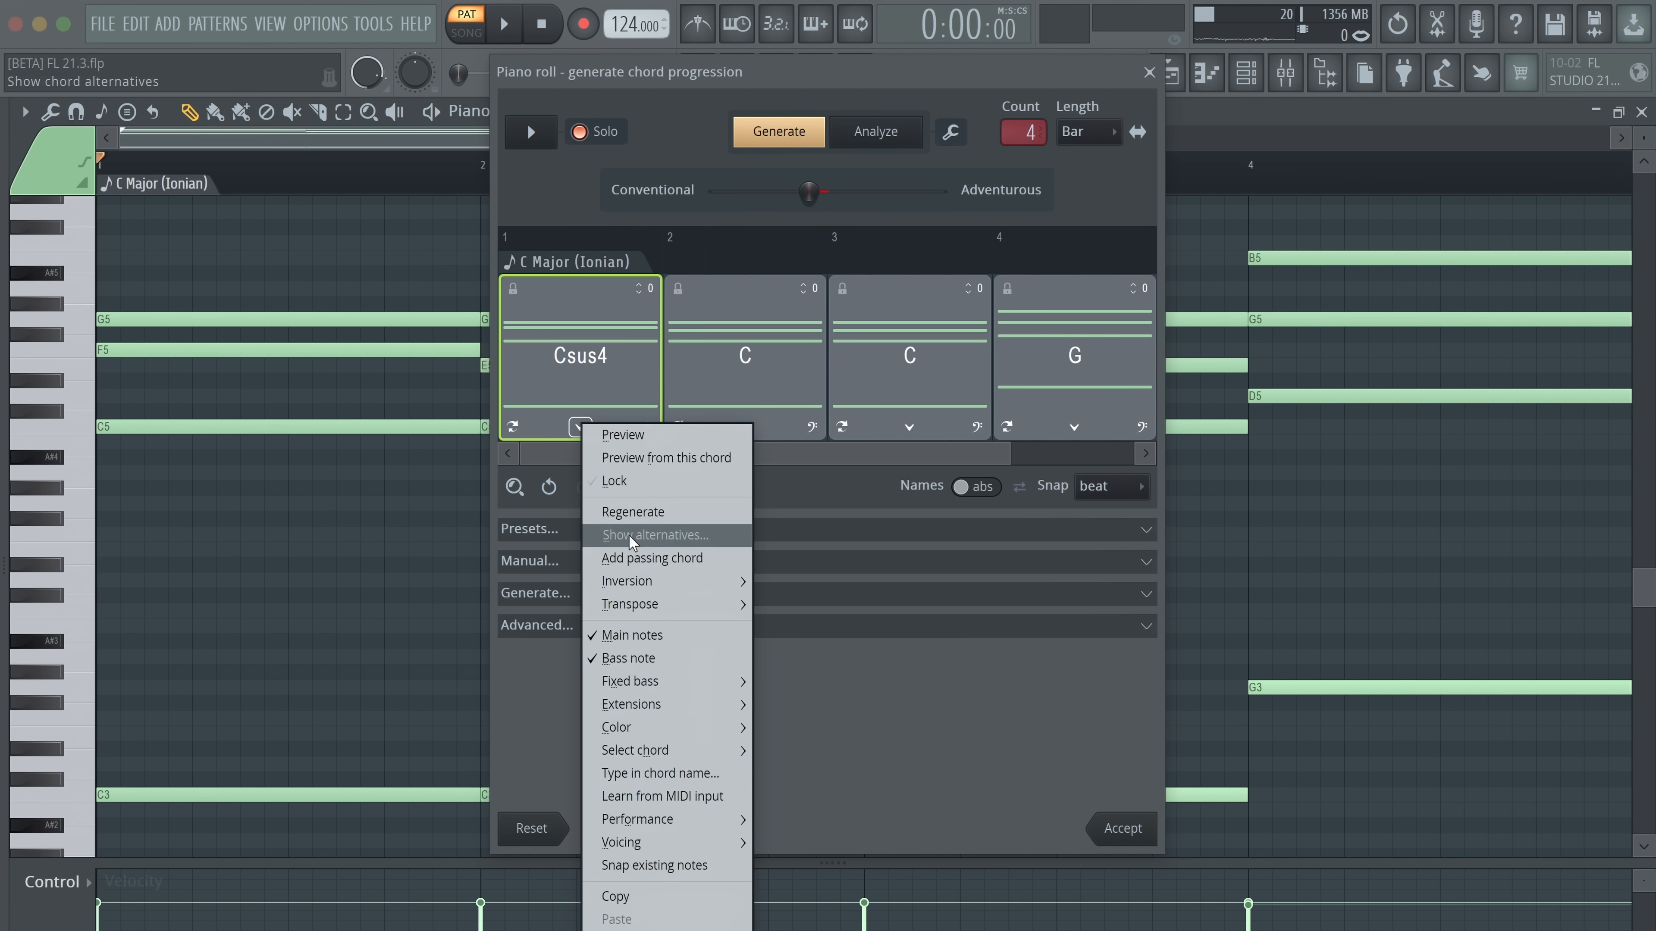
click(584, 261)
right_click(583, 269)
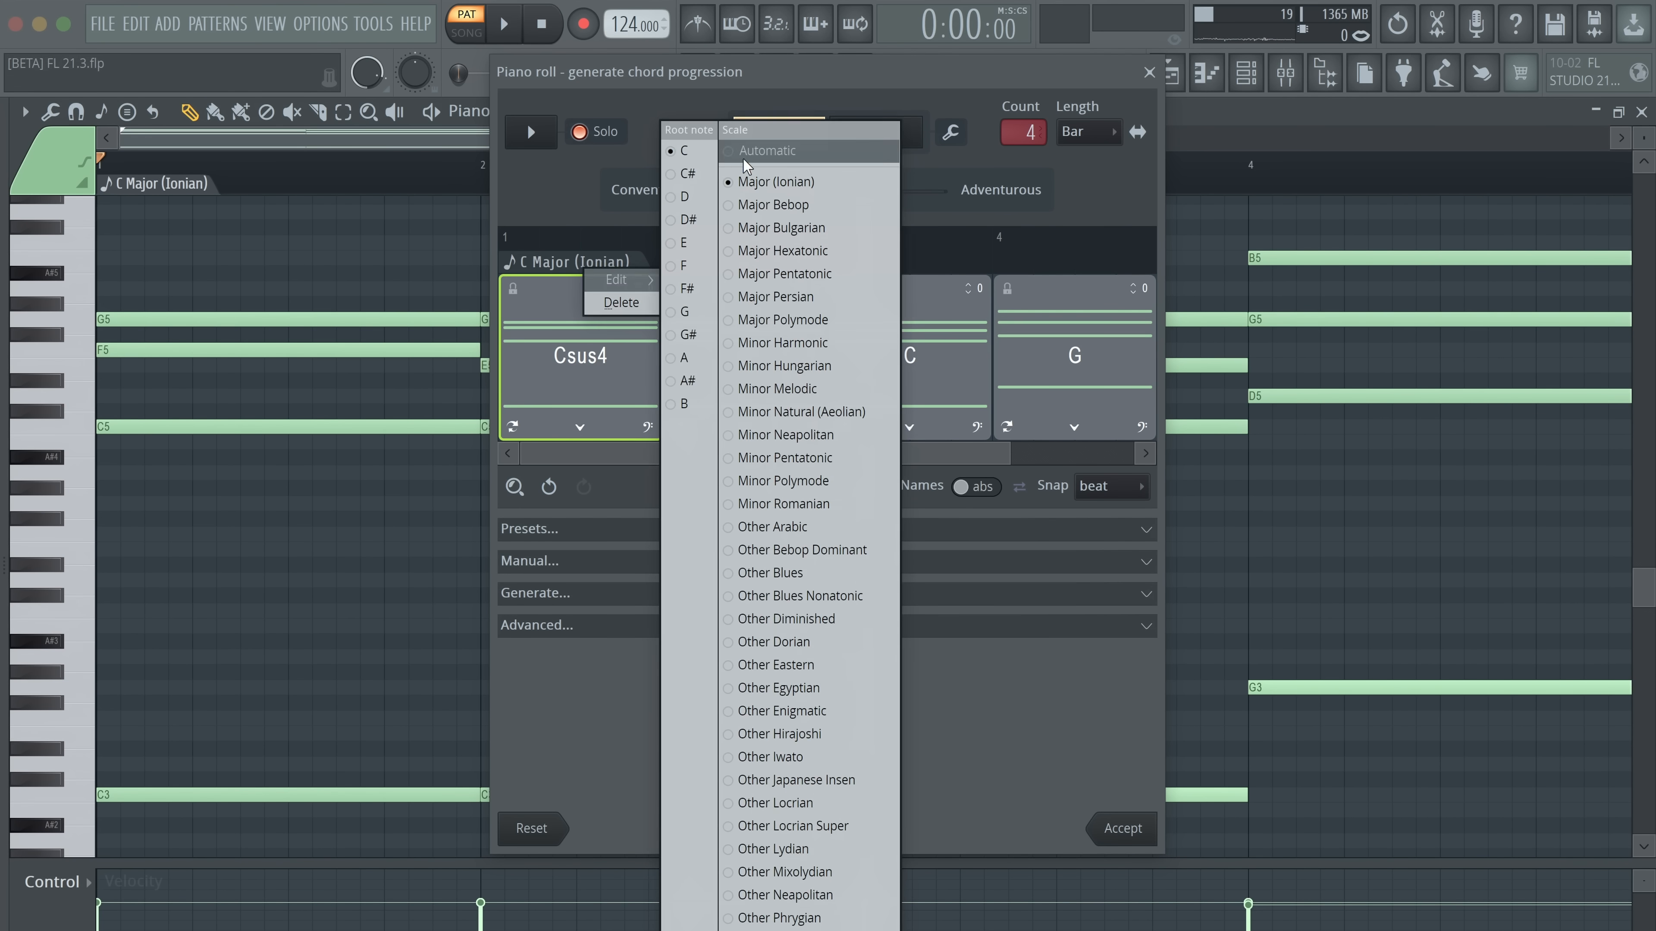
Set a fixed bass note of D for the first chord and A for the second chord
click(599, 433)
click(583, 424)
mouse_move(635, 682)
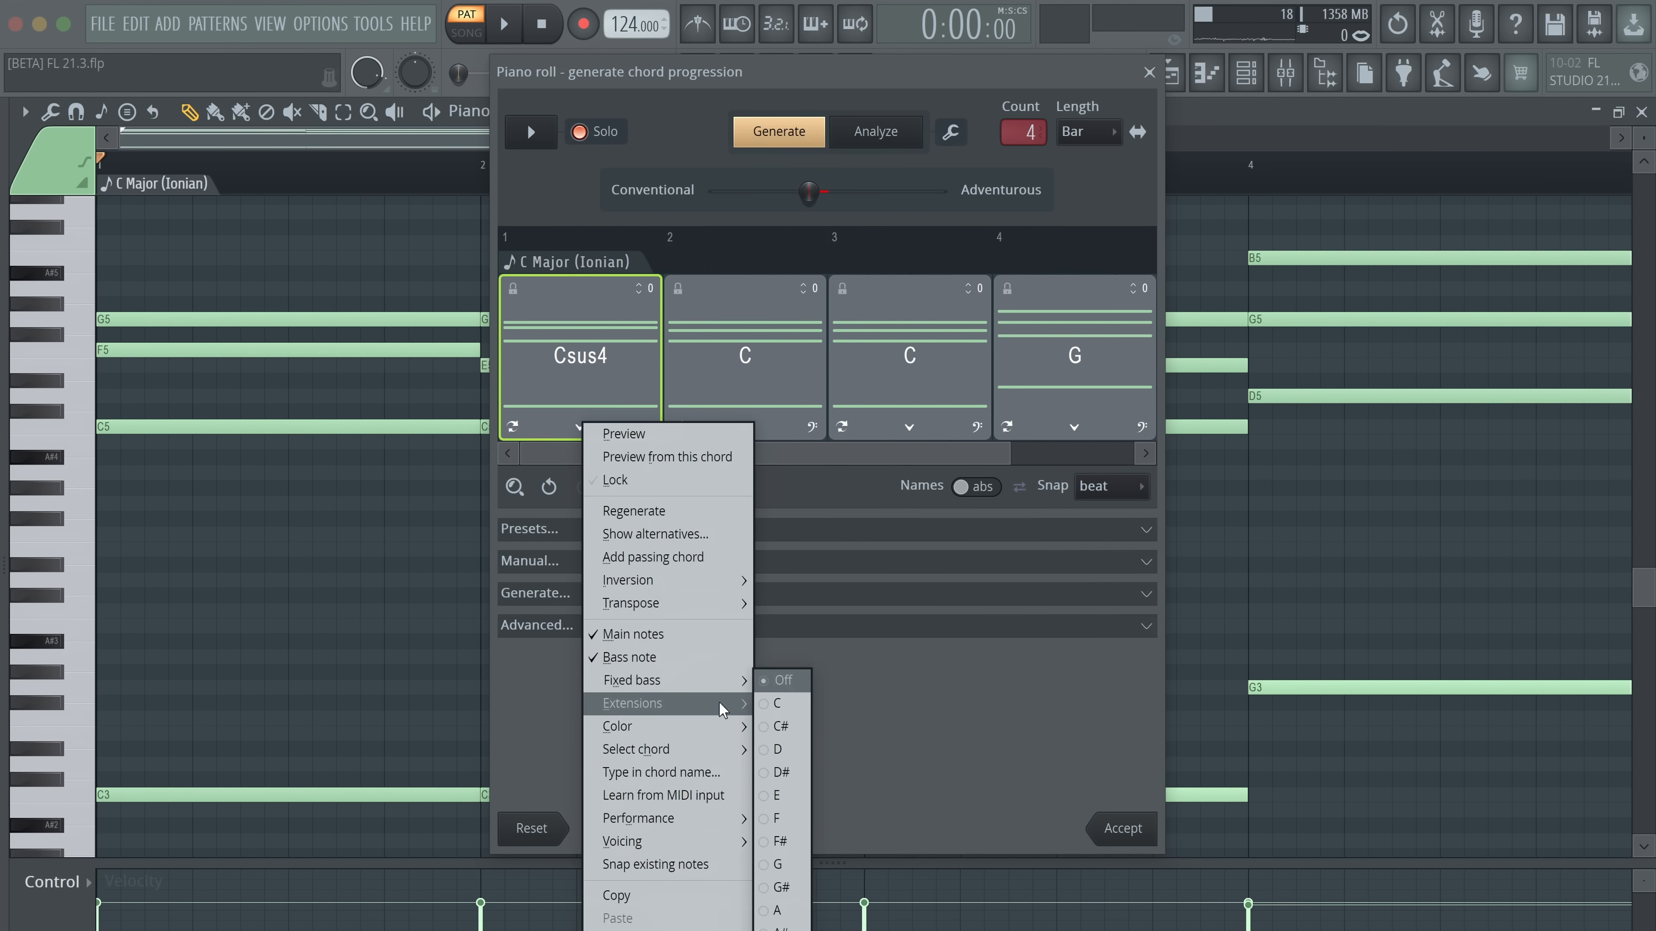
click(778, 749)
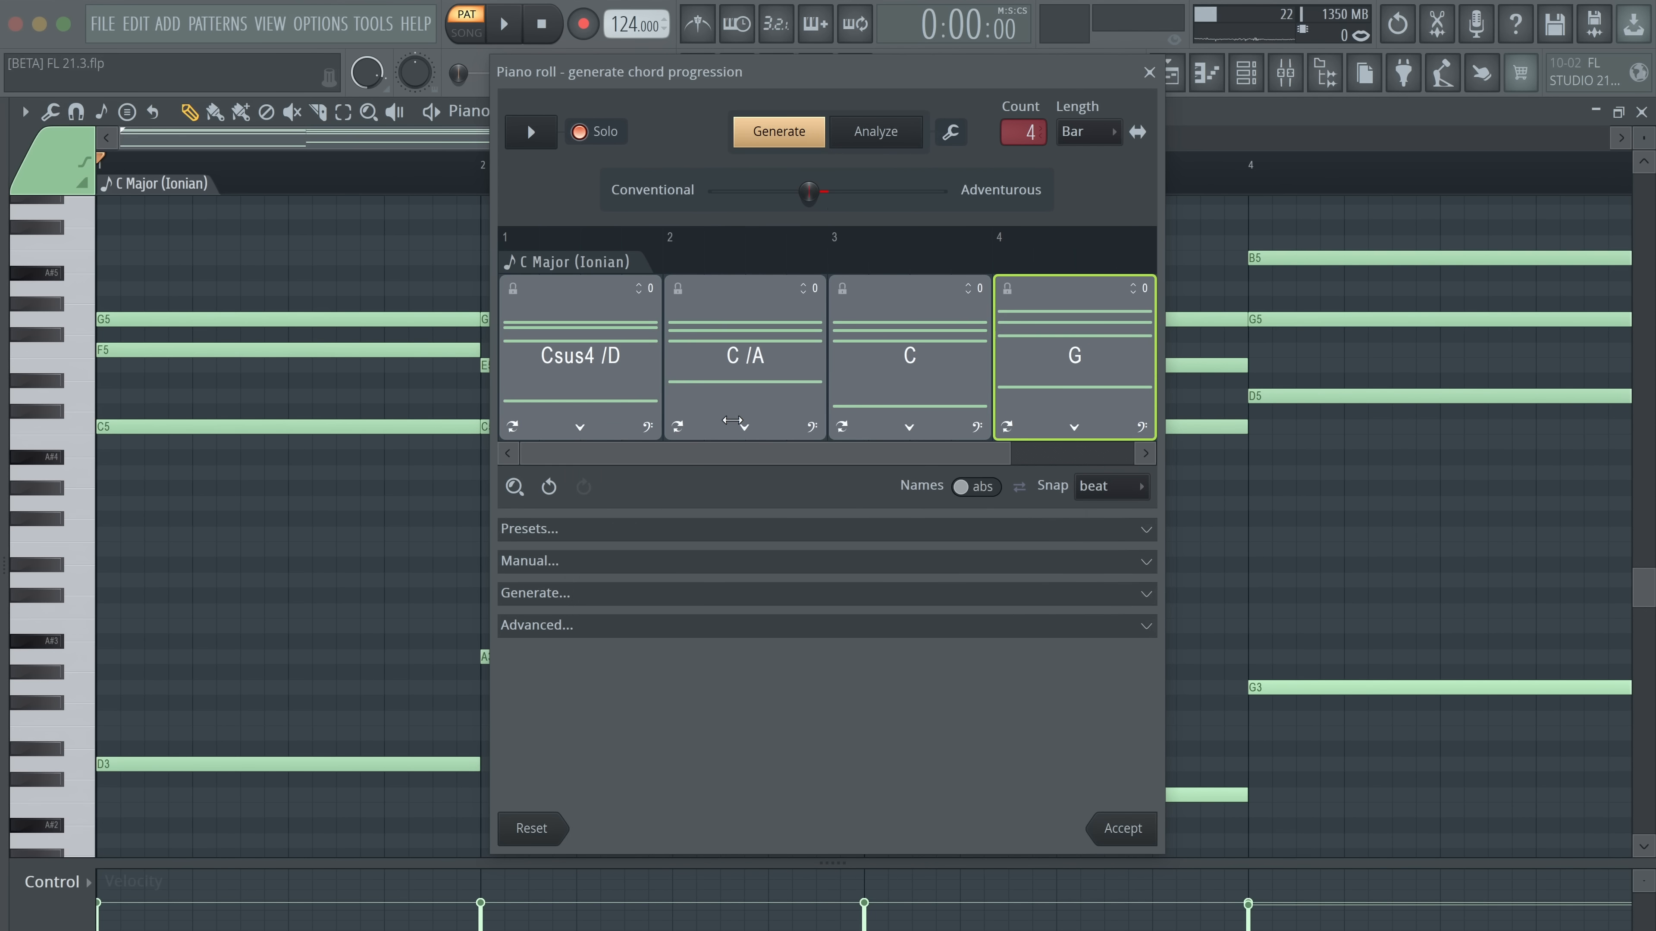
Set the generation style blend to Pop and House, moving the style balance slightly towards House
click(1061, 628)
click(891, 593)
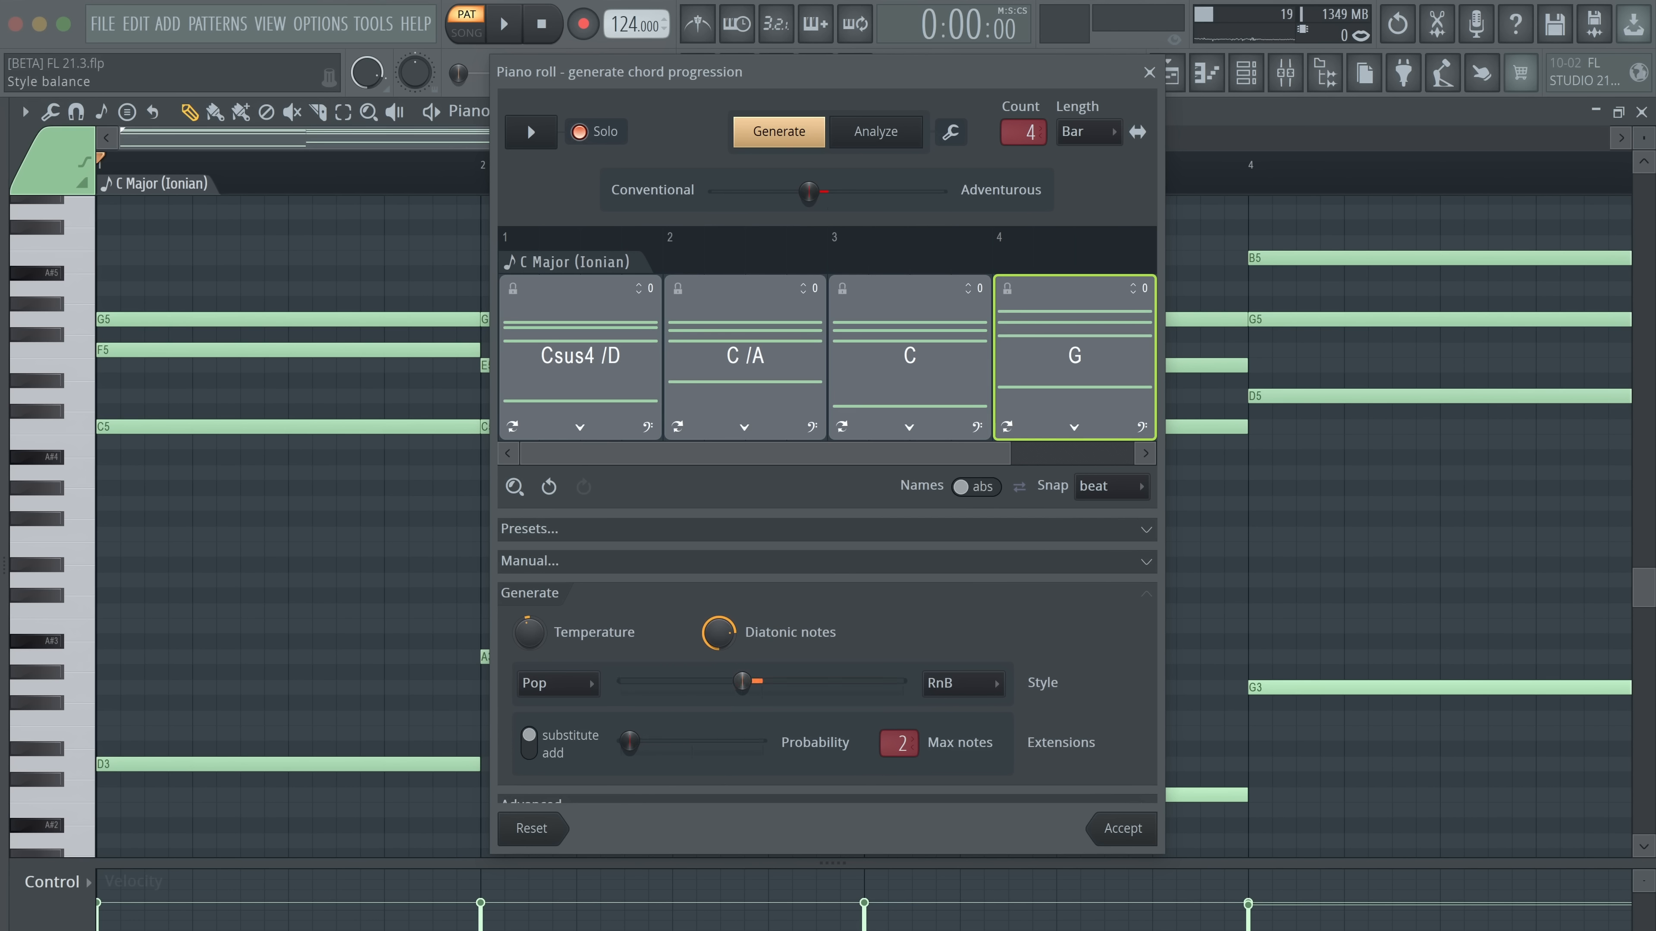
click(968, 684)
click(958, 778)
click(976, 683)
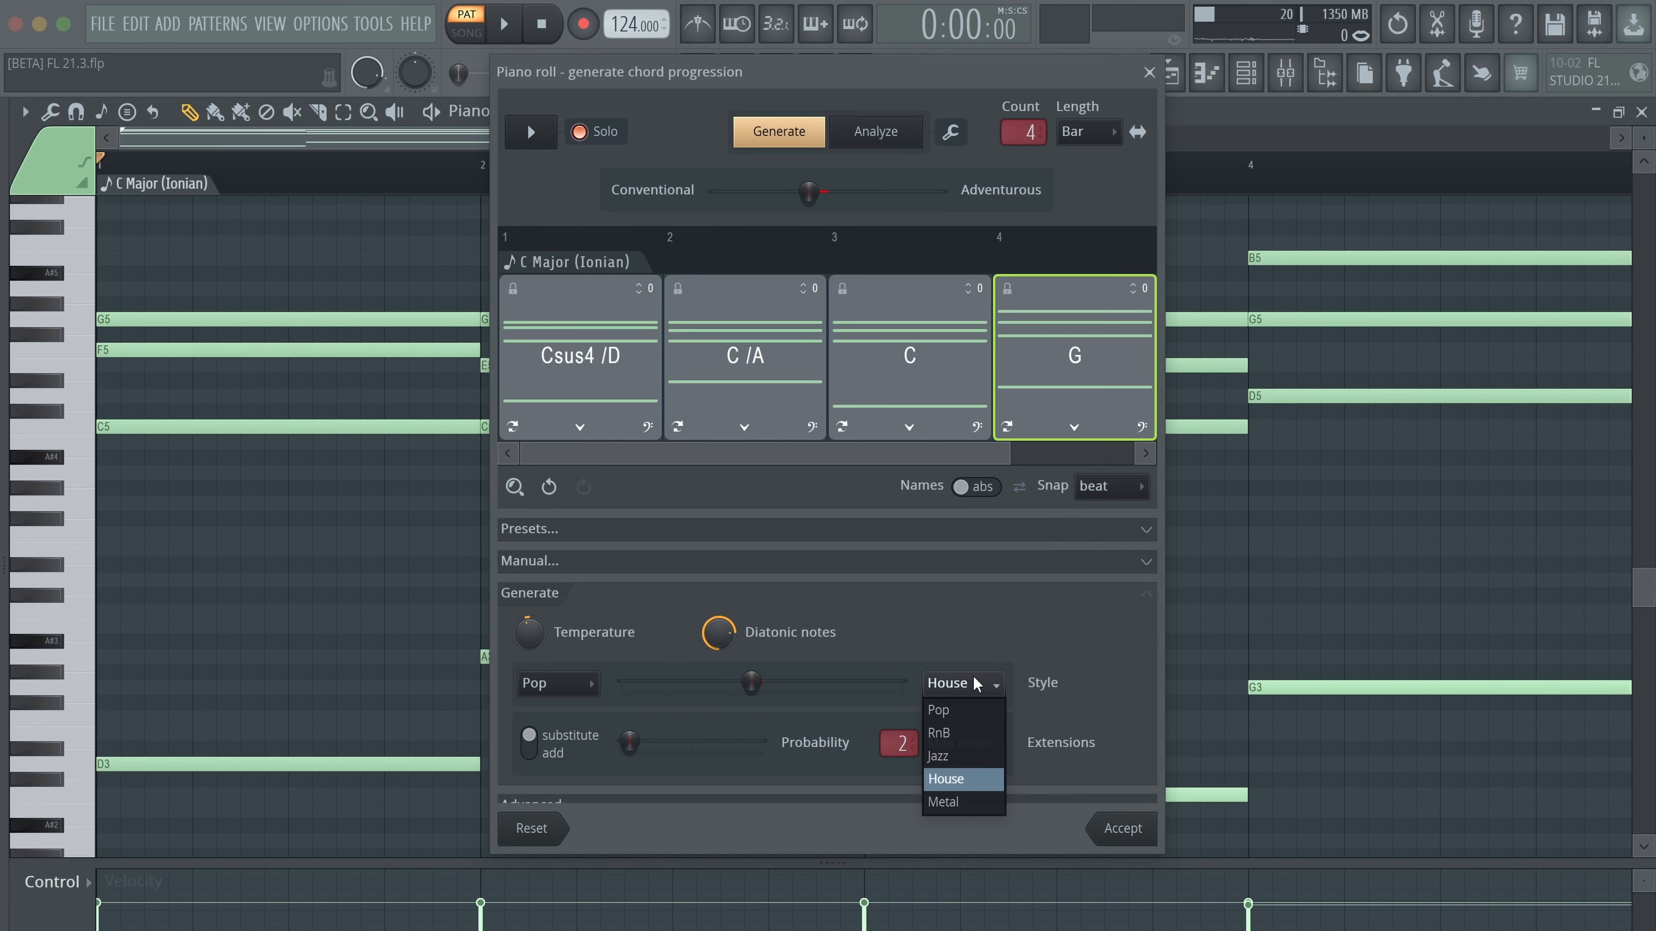
click(957, 779)
drag(752, 682, 761, 682)
Generate new chords for the whole progression and play it back
click(779, 132)
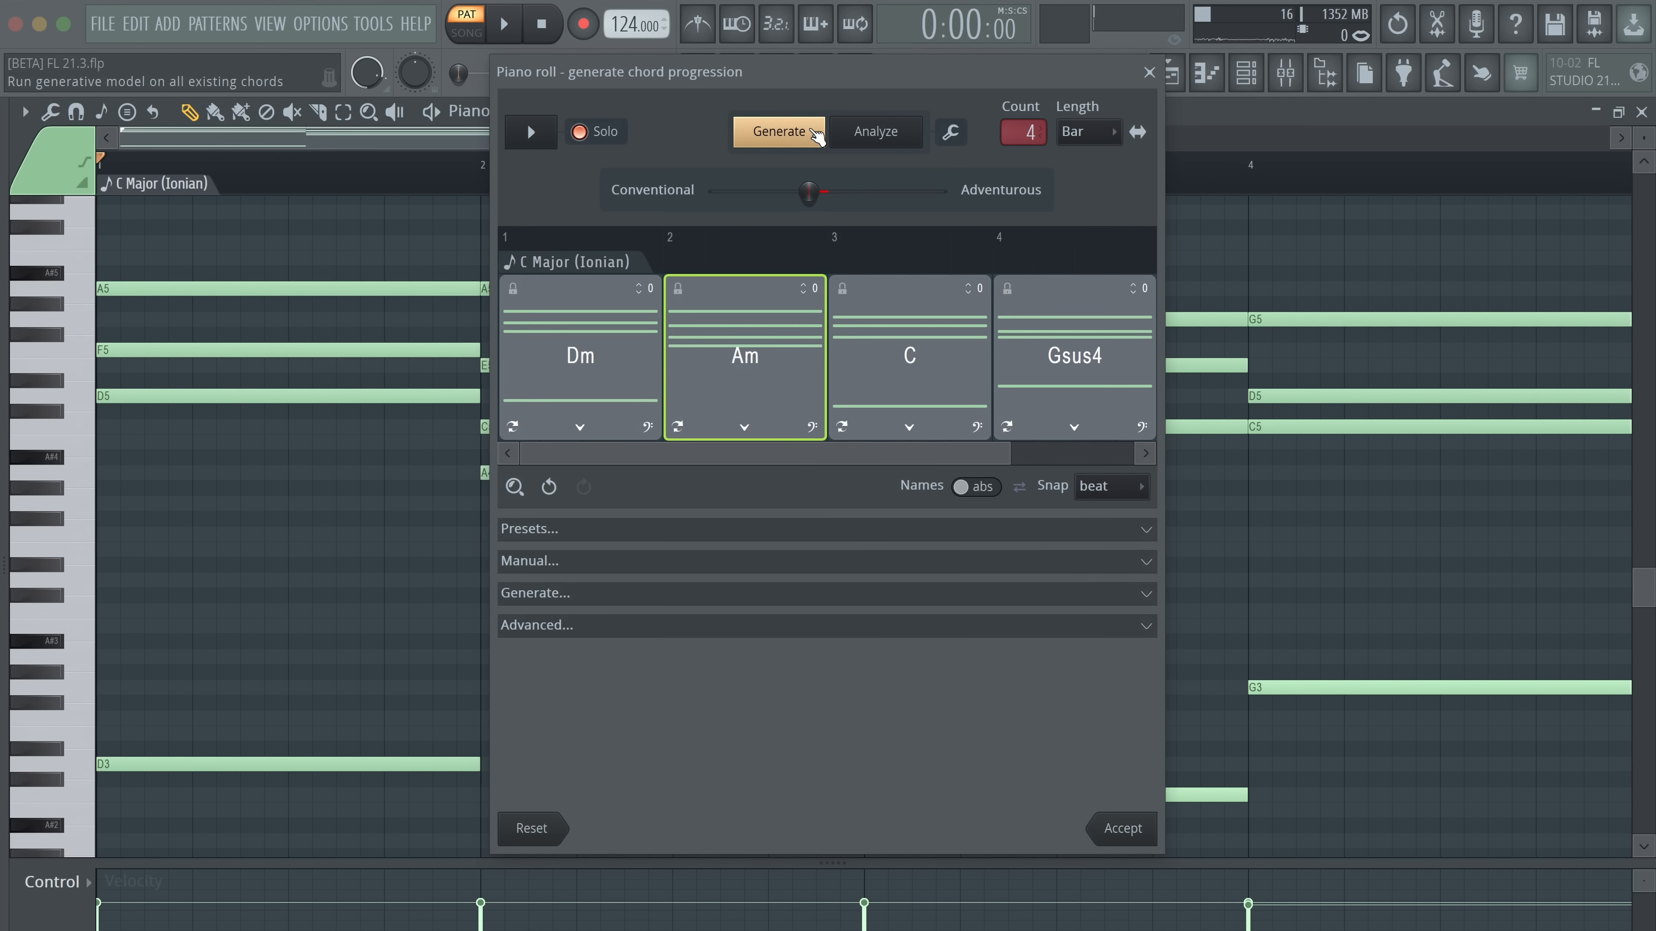
key(space)
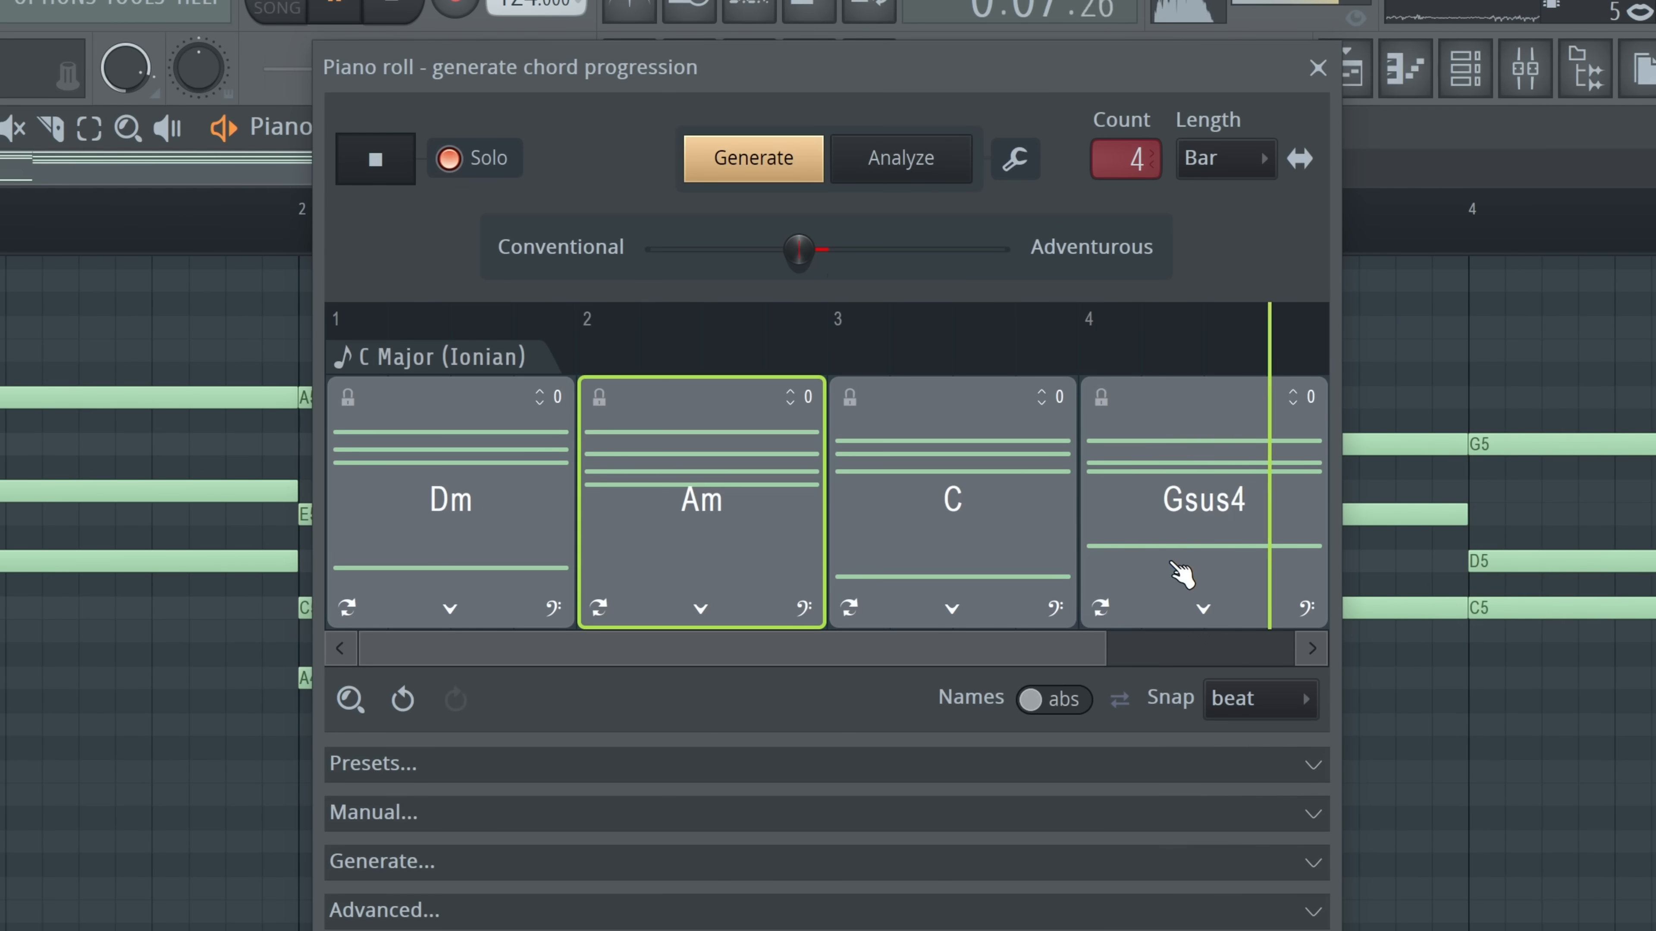
key(space)
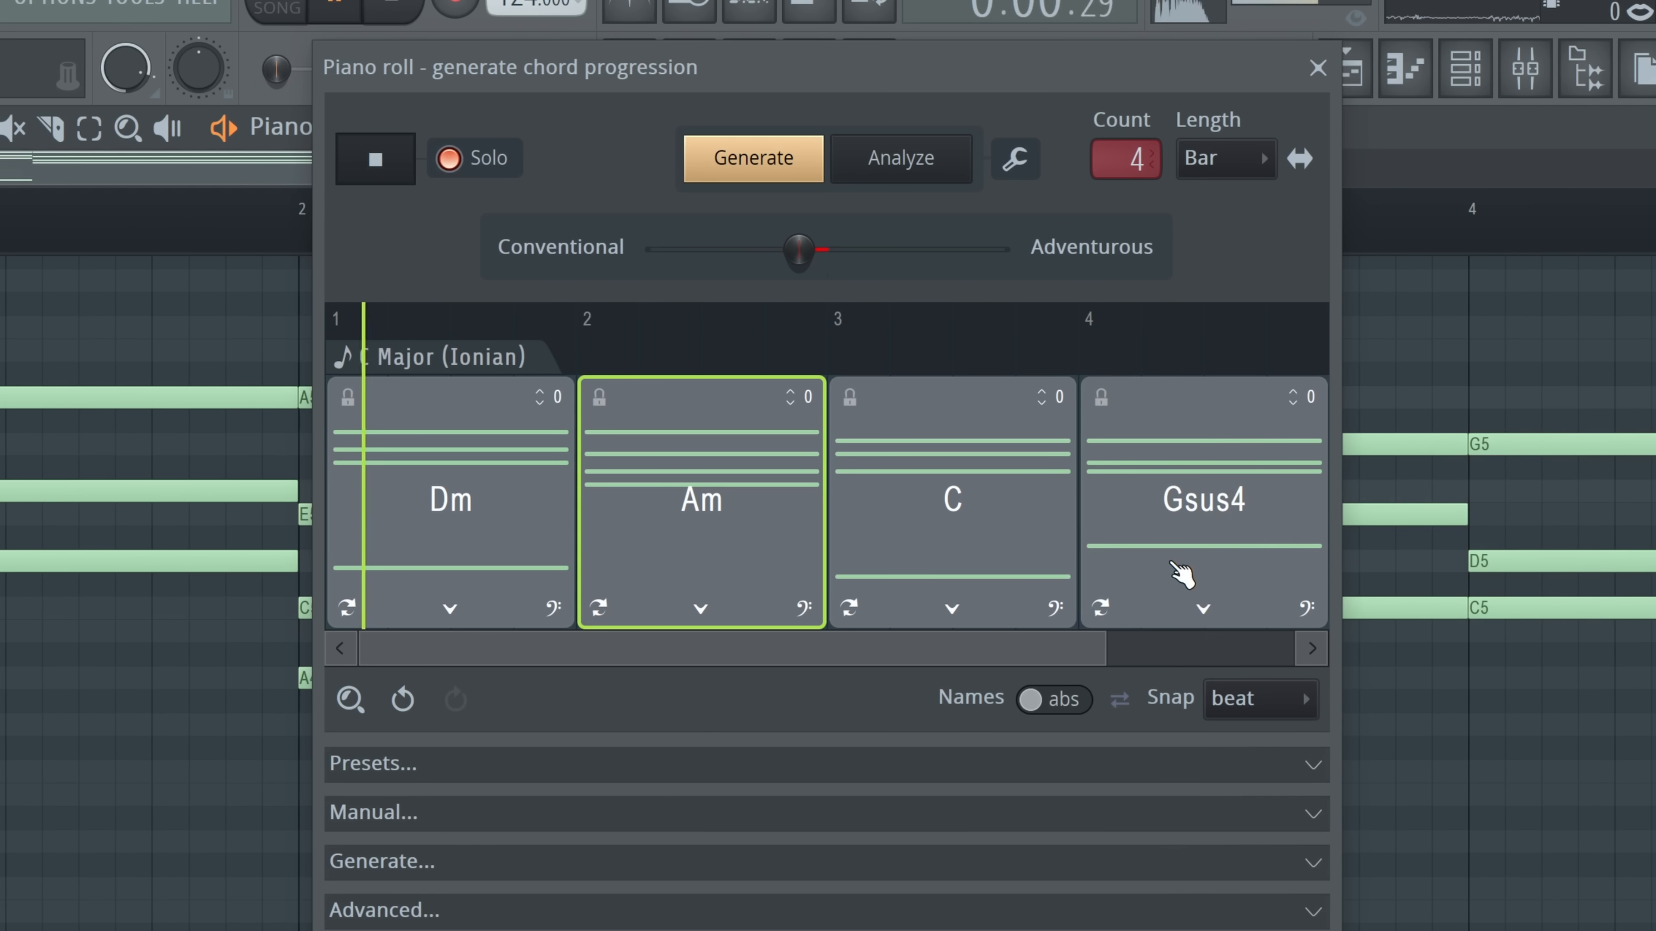
Replace the second chord with the alternative Am 7 and play the progression from the start
click(701, 608)
key(space)
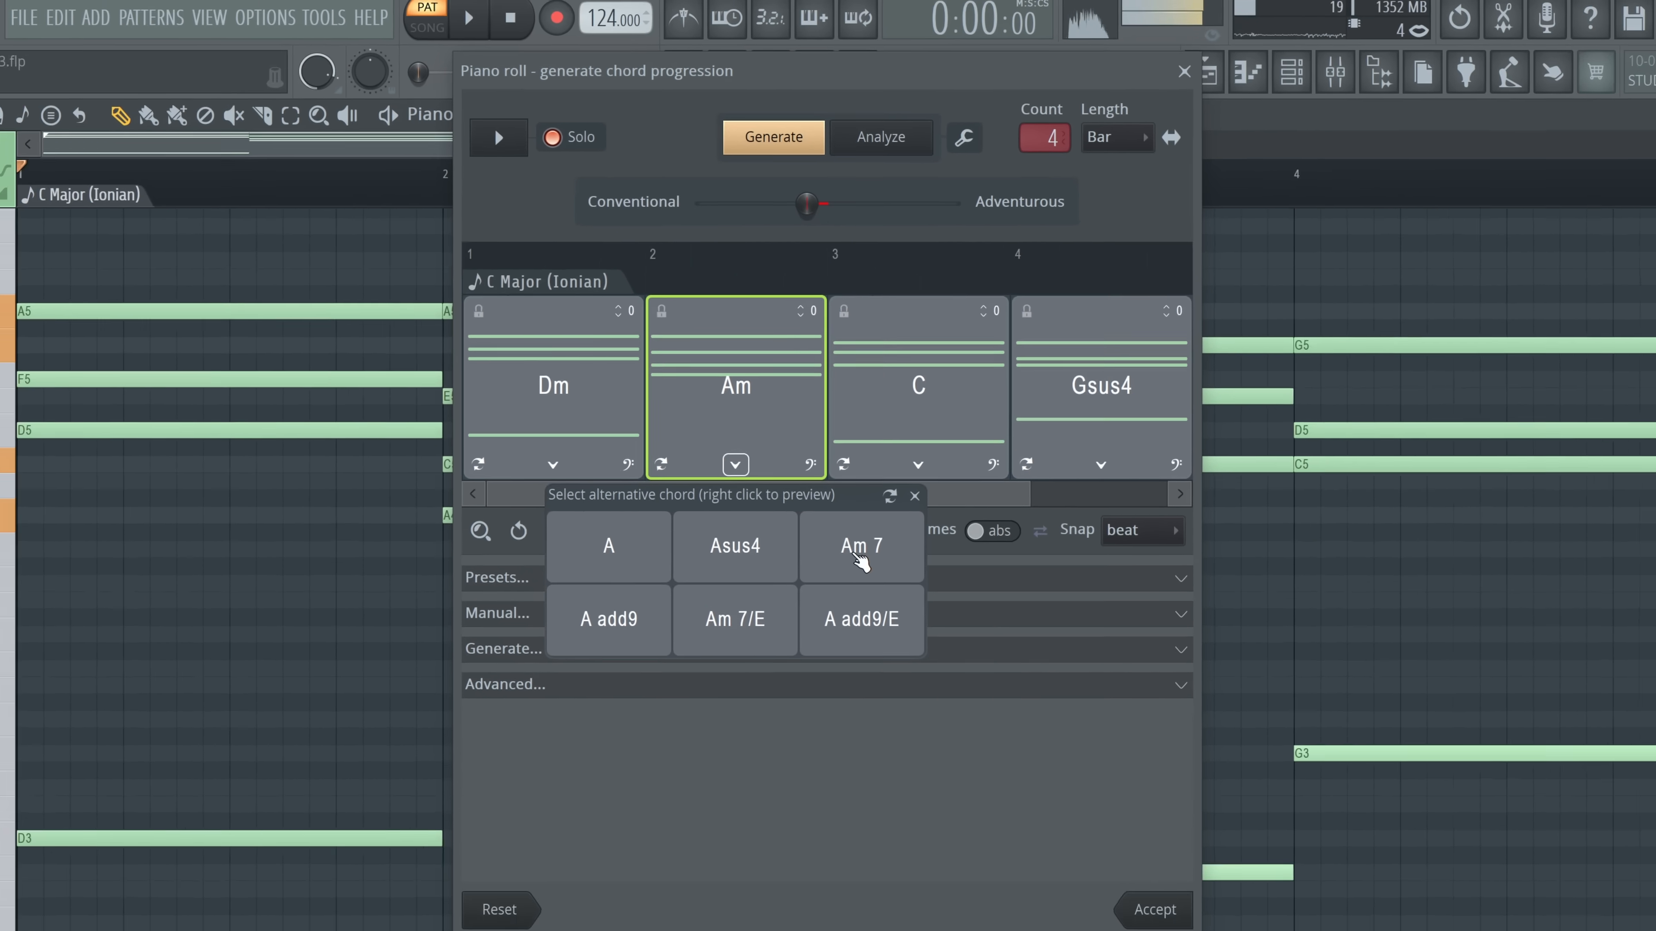
click(847, 744)
key(space)
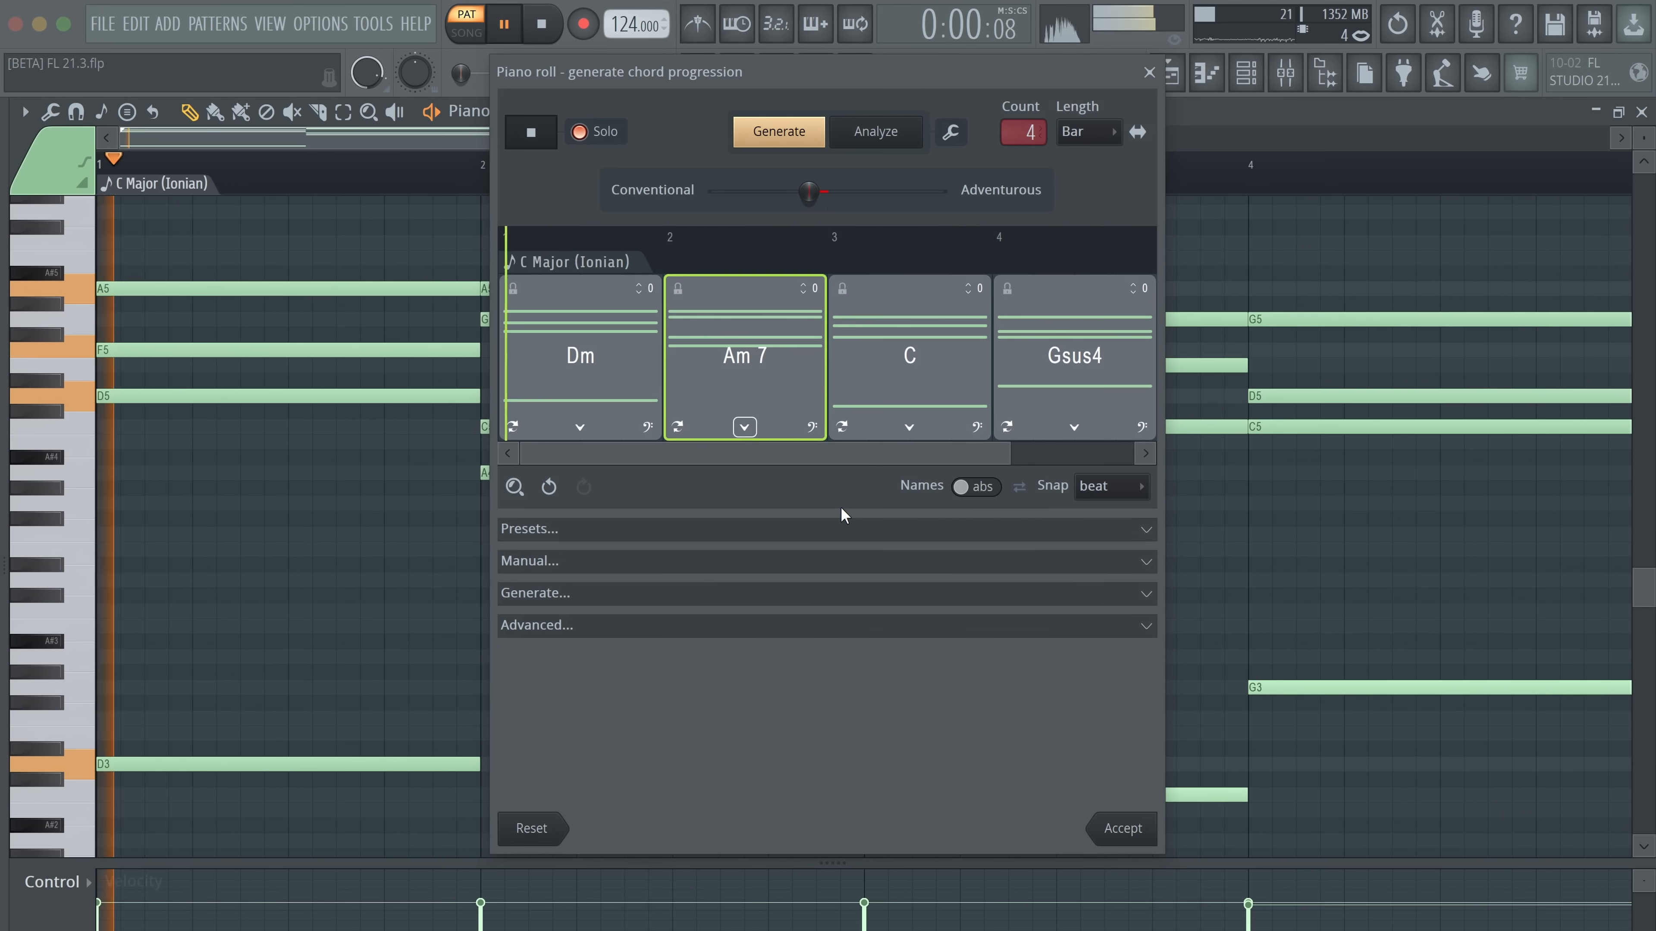